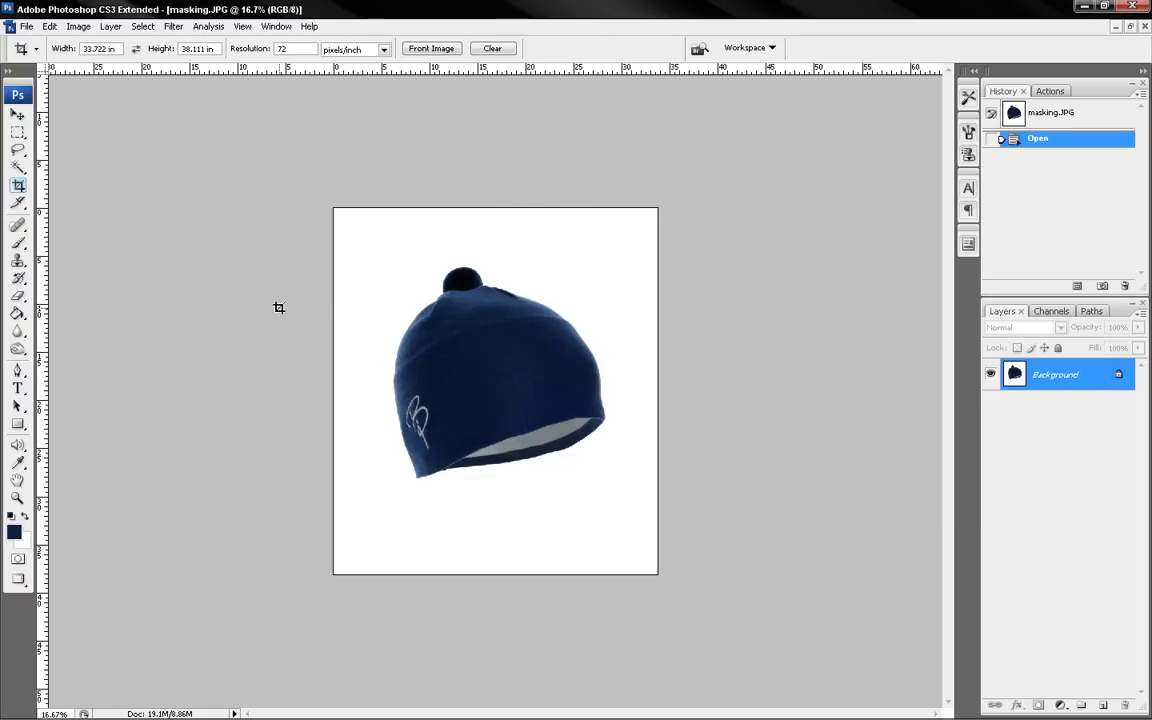
# Select the Pen tool in path mode for tracing the beanie's outline.
pyautogui.press('p')
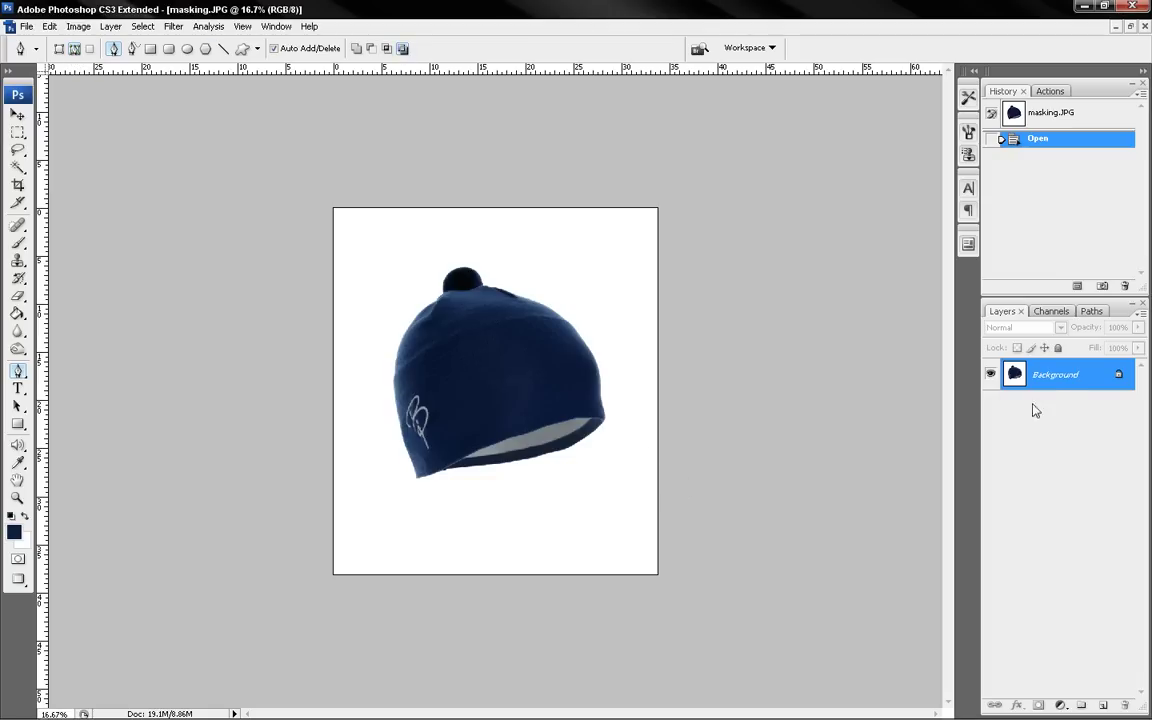
# Duplicate the Background into Layer 1 and delete the original Background layer.
pyautogui.moveTo(1047, 381); pyautogui.dragTo(1056, 383)
pyautogui.hotkey('ctrl', 'j')
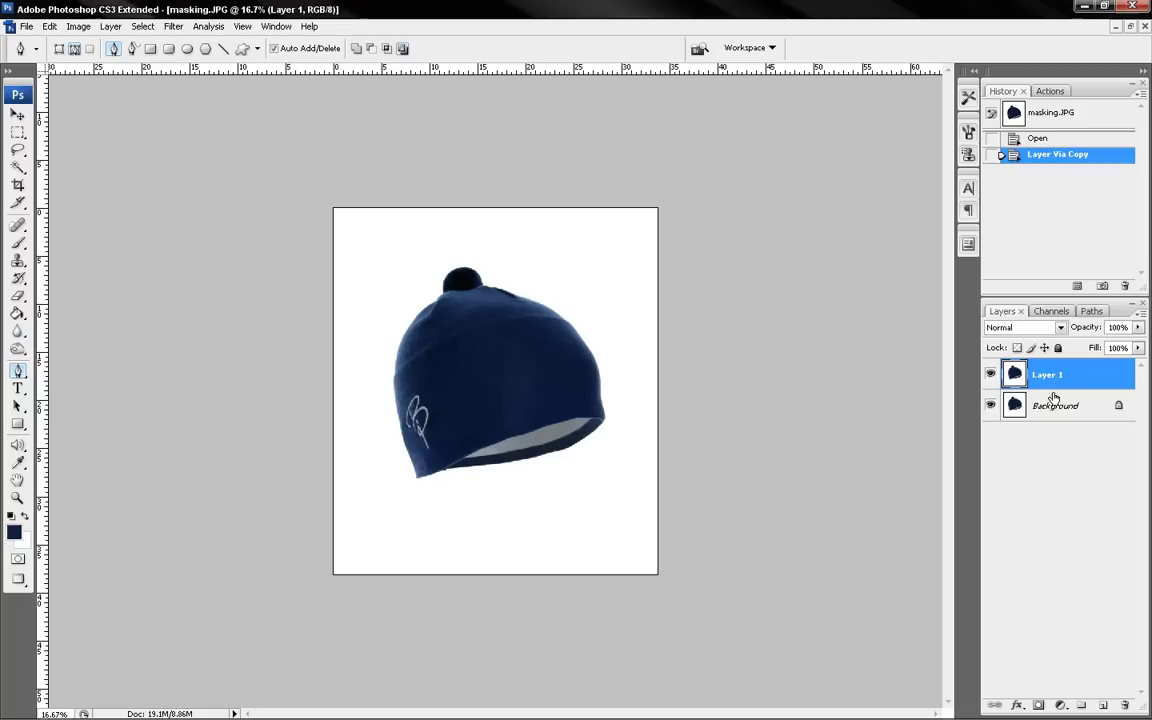
pyautogui.moveTo(1050, 405)
pyautogui.mouseDown()
pyautogui.moveTo(1113, 609)
pyautogui.moveTo(1124, 705)
pyautogui.mouseUp()
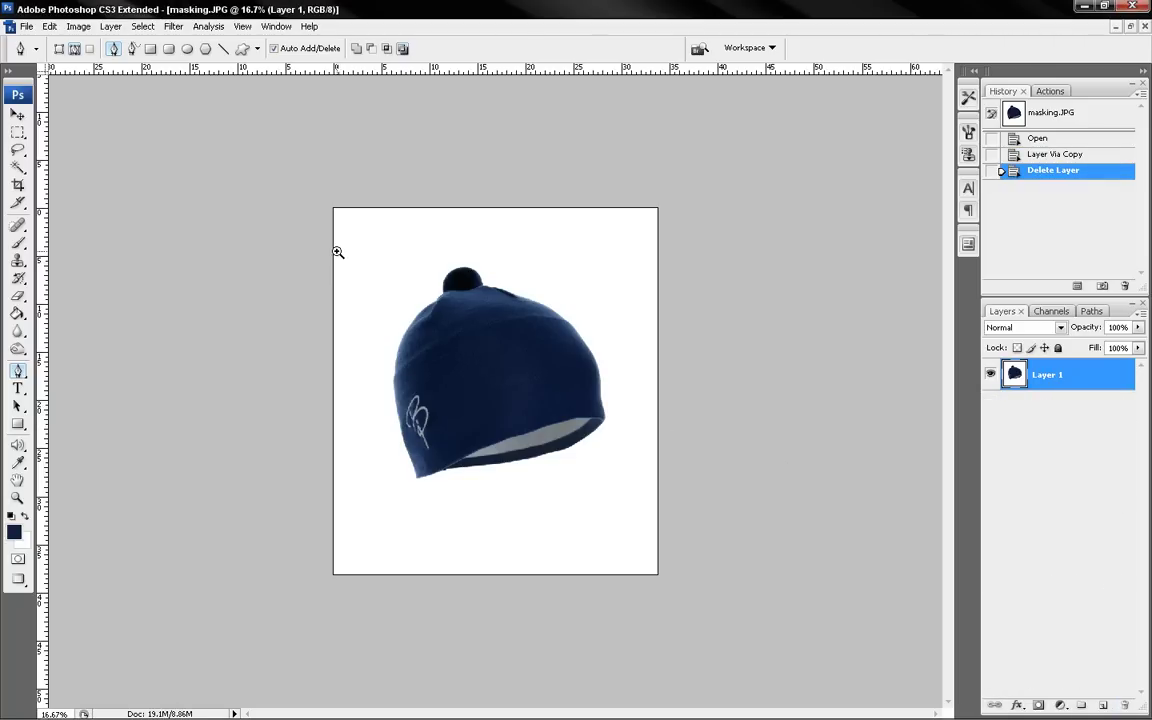
# Zoom in on the hat top and place the first curved anchors beside the pom-pom.
pyautogui.moveTo(338, 252); pyautogui.dragTo(486, 392)
pyautogui.moveTo(568, 452); pyautogui.dragTo(573, 380)
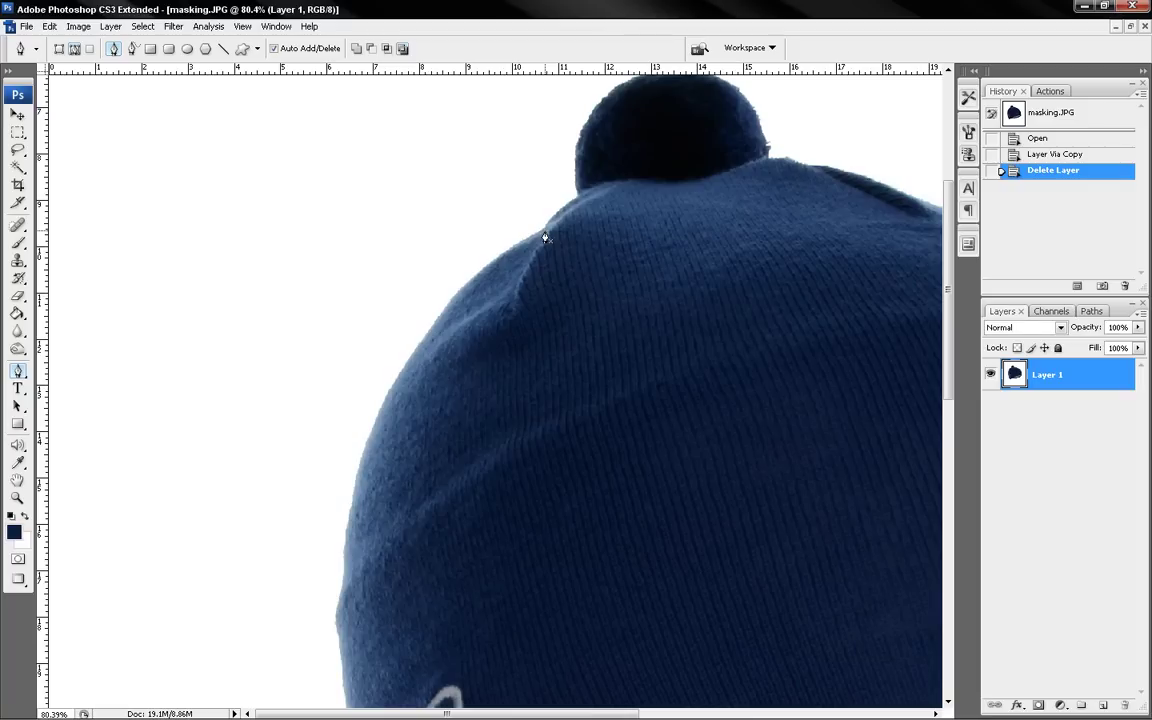
pyautogui.moveTo(545, 233); pyautogui.dragTo(529, 247)
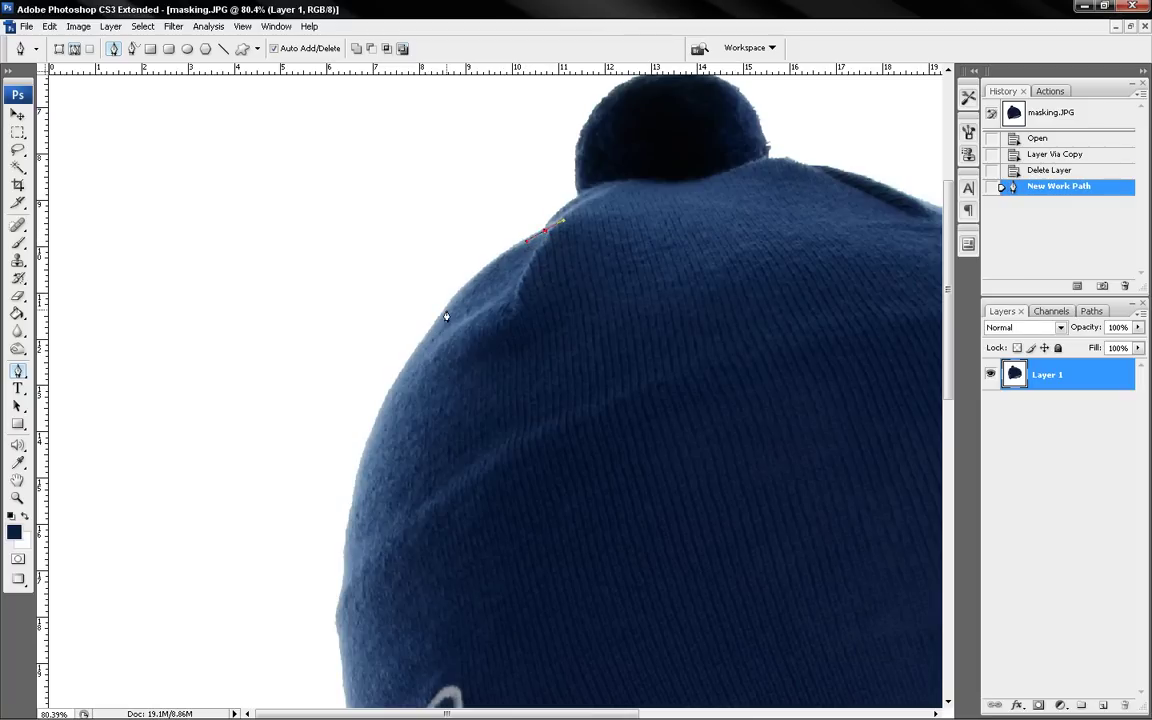
pyautogui.moveTo(446, 310); pyautogui.dragTo(422, 346)
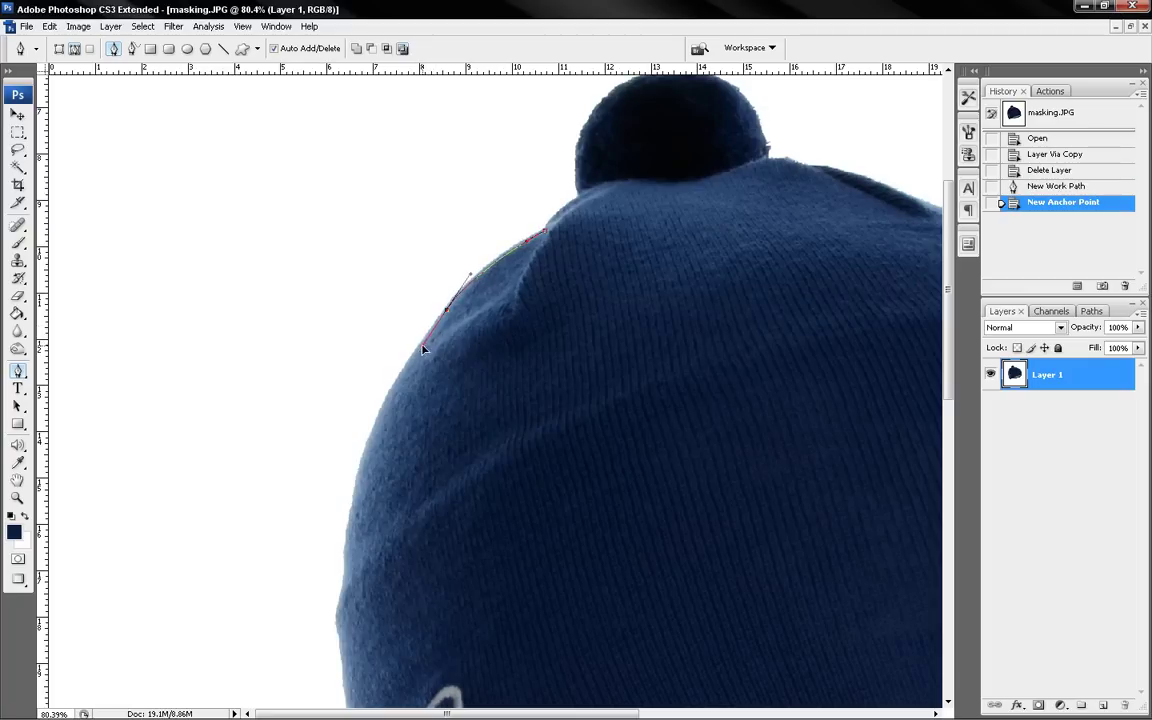
pyautogui.hotkey('ctrl', '+')
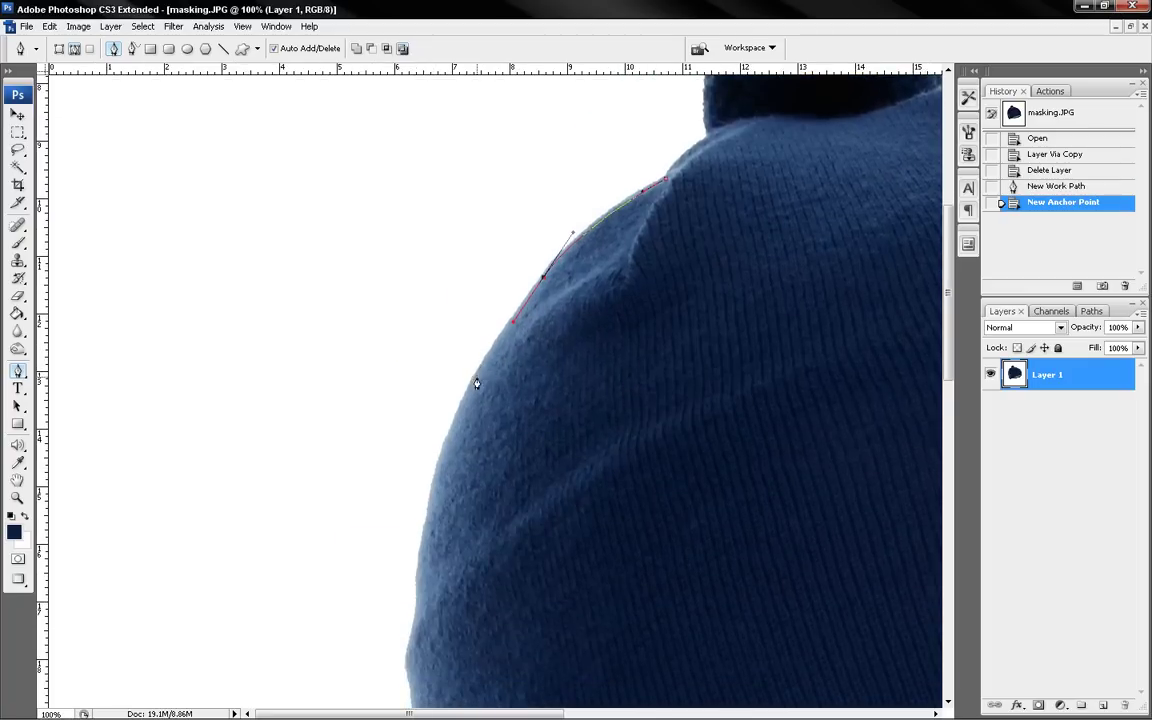
# Add curved anchors lower down the hat's left edge, shaping the curve to hug it.
pyautogui.moveTo(472, 384); pyautogui.dragTo(455, 421)
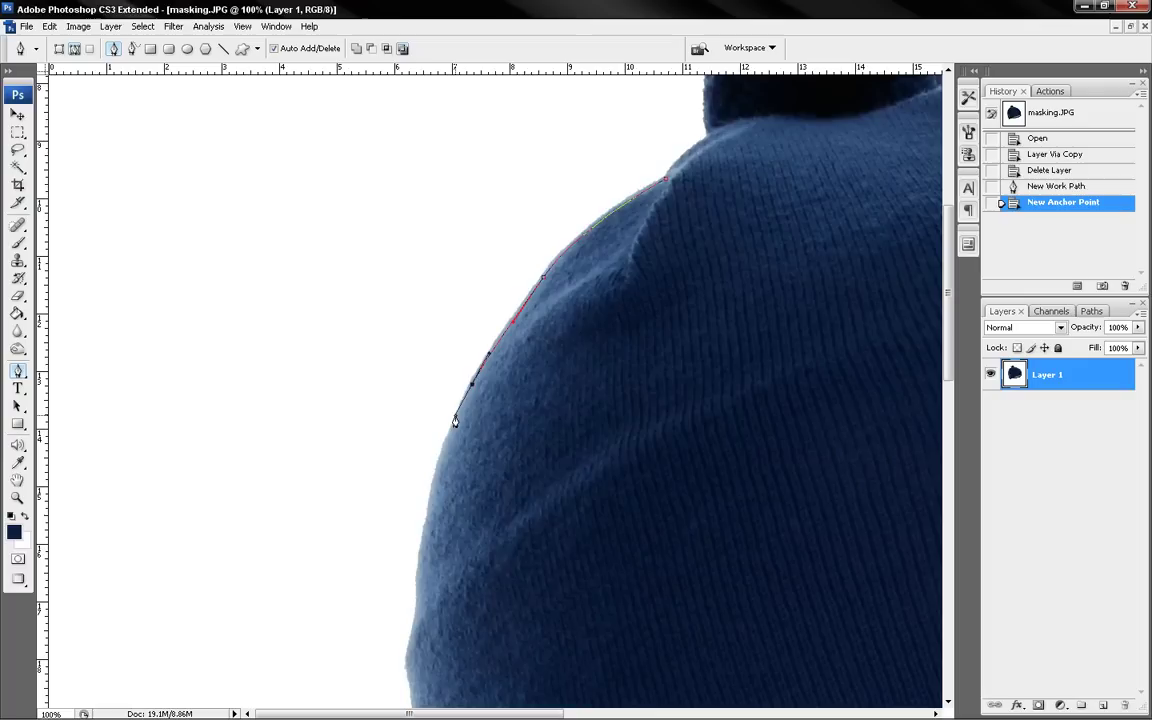
pyautogui.moveTo(455, 421); pyautogui.dragTo(453, 418)
pyautogui.moveTo(436, 571); pyautogui.dragTo(436, 450)
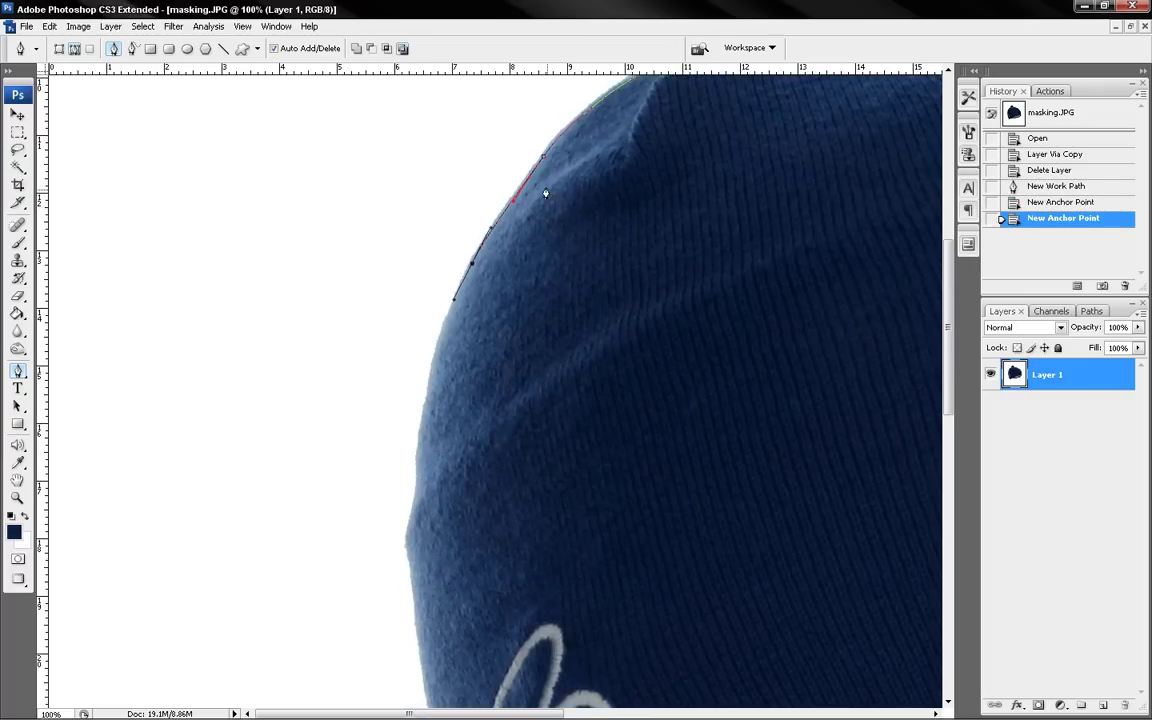
pyautogui.moveTo(437, 396); pyautogui.dragTo(411, 391)
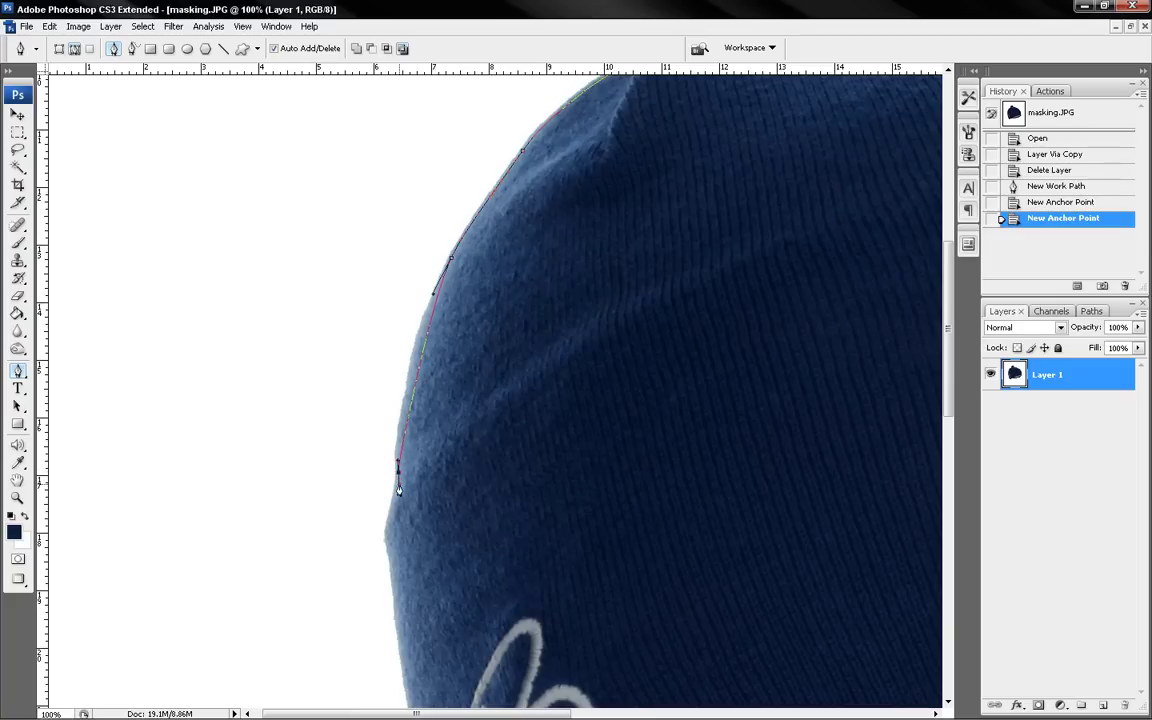
pyautogui.moveTo(398, 470)
pyautogui.mouseDown()
pyautogui.moveTo(398, 490)
pyautogui.moveTo(395, 410)
pyautogui.mouseUp()
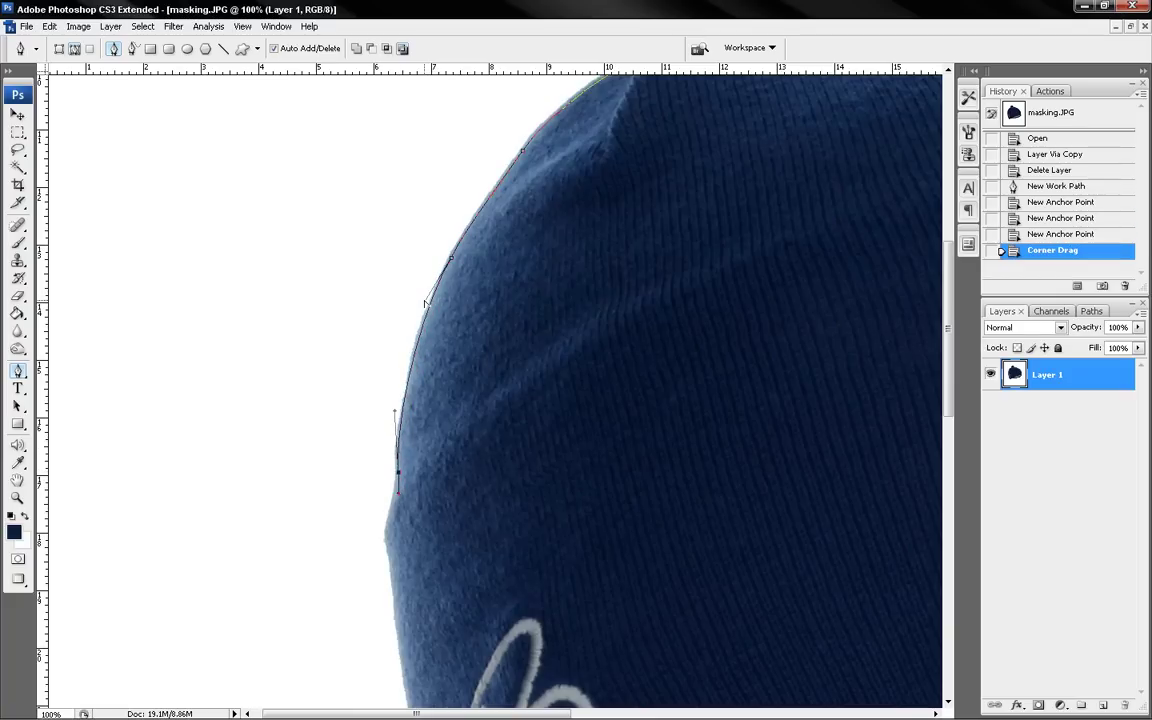
pyautogui.moveTo(436, 296); pyautogui.dragTo(426, 300)
pyautogui.moveTo(395, 413); pyautogui.dragTo(397, 424)
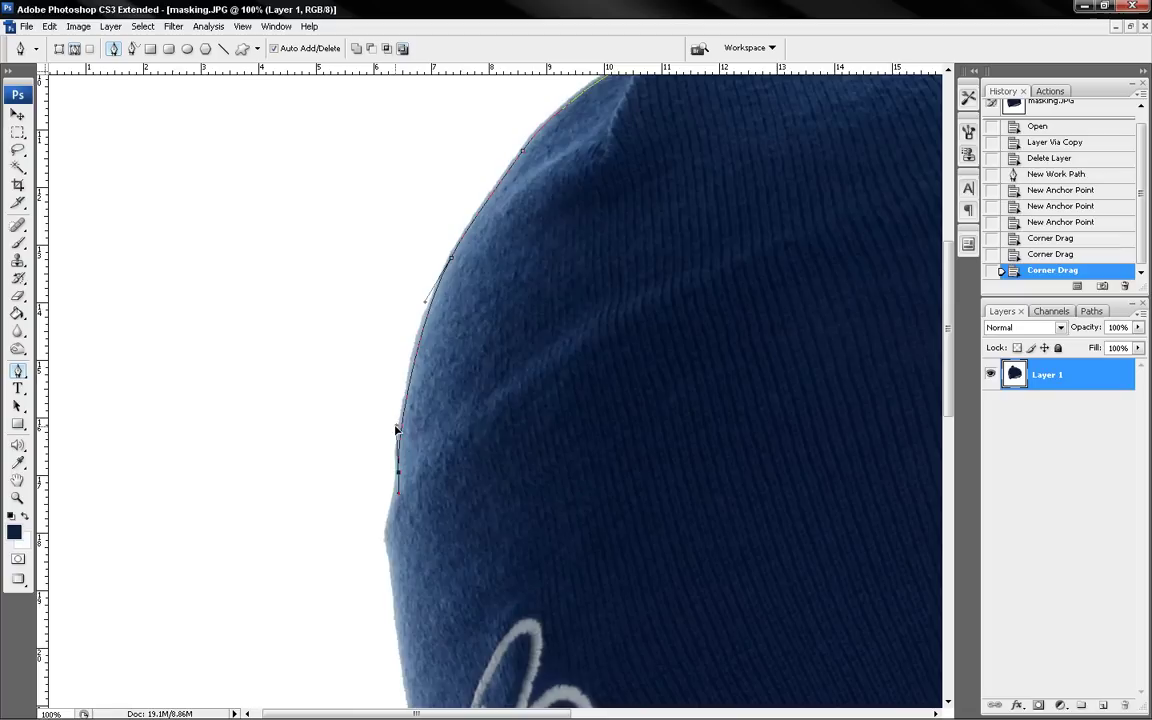
# Add corner and curved anchors down the left edge beside the embroidered logo.
pyautogui.scroll(-3, 401, 370)
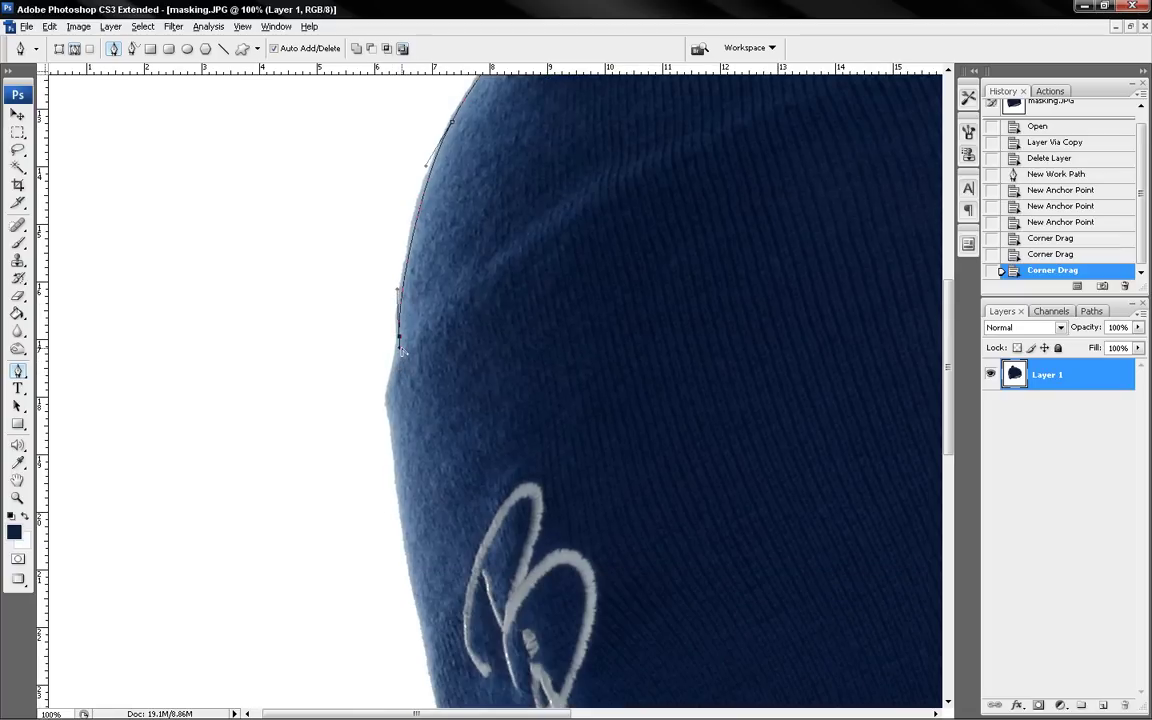
pyautogui.moveTo(401, 350); pyautogui.dragTo(391, 401)
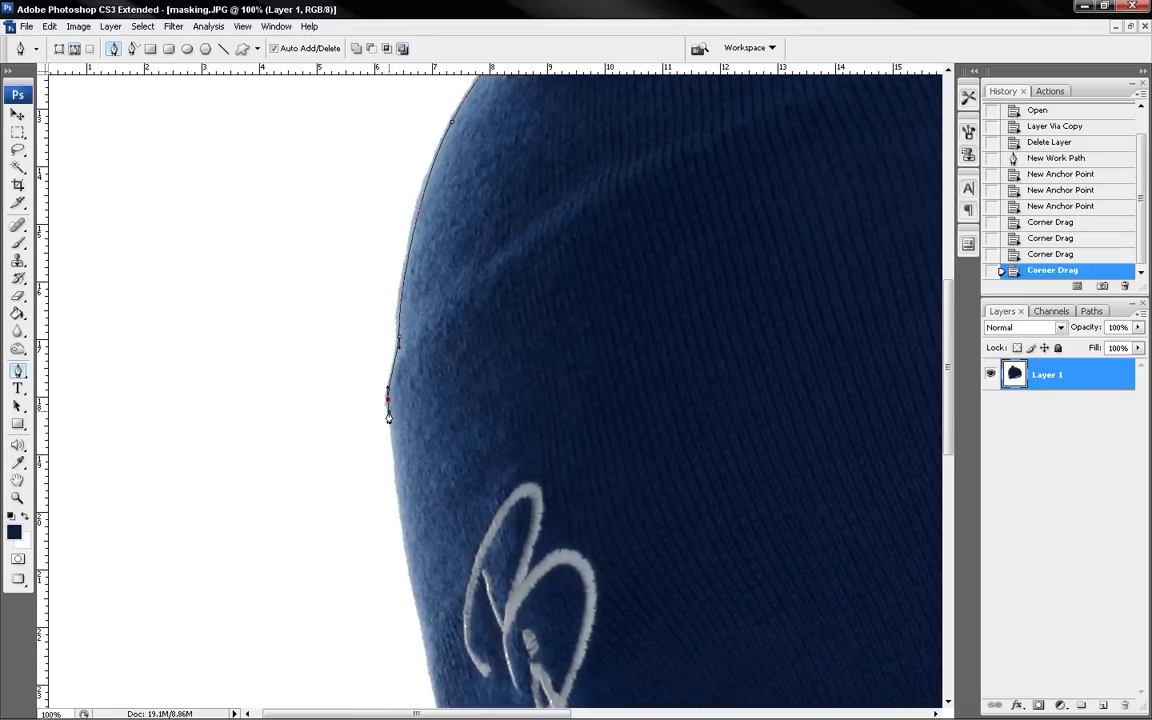
pyautogui.click(388, 400)
pyautogui.moveTo(393, 440); pyautogui.dragTo(394, 458)
pyautogui.scroll(-3, 432, 566)
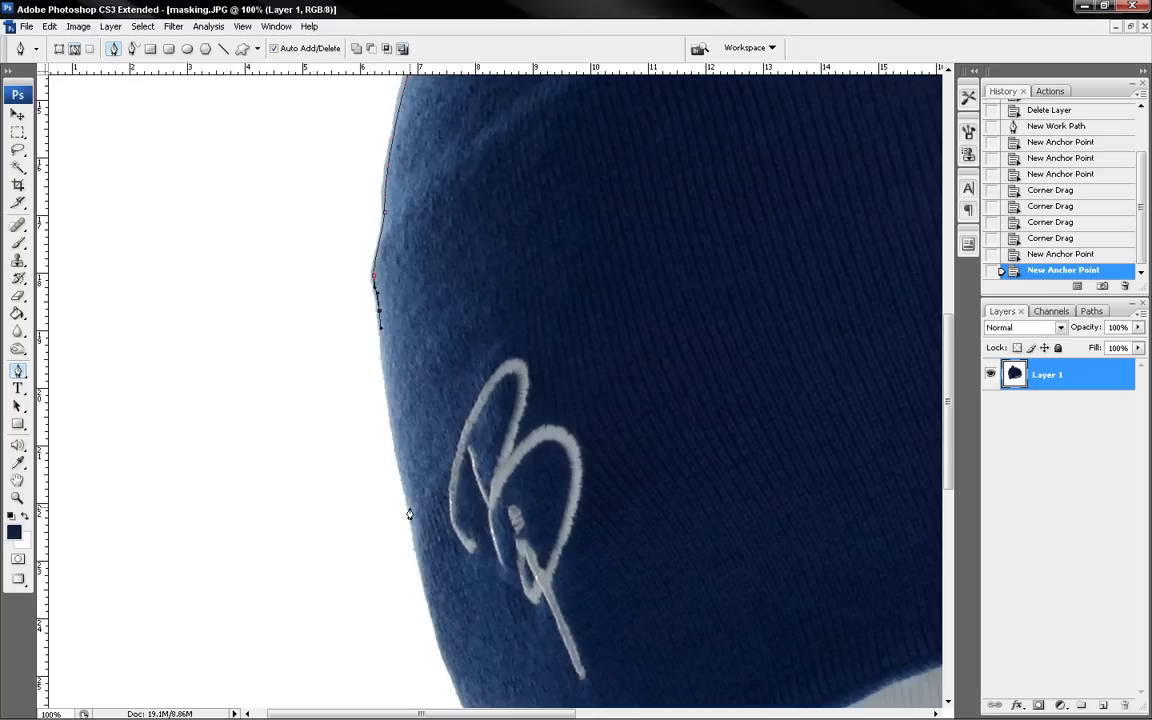
pyautogui.moveTo(409, 514); pyautogui.dragTo(417, 549)
pyautogui.moveTo(417, 549)
pyautogui.mouseDown()
pyautogui.moveTo(422, 566)
pyautogui.moveTo(421, 548)
pyautogui.mouseUp()
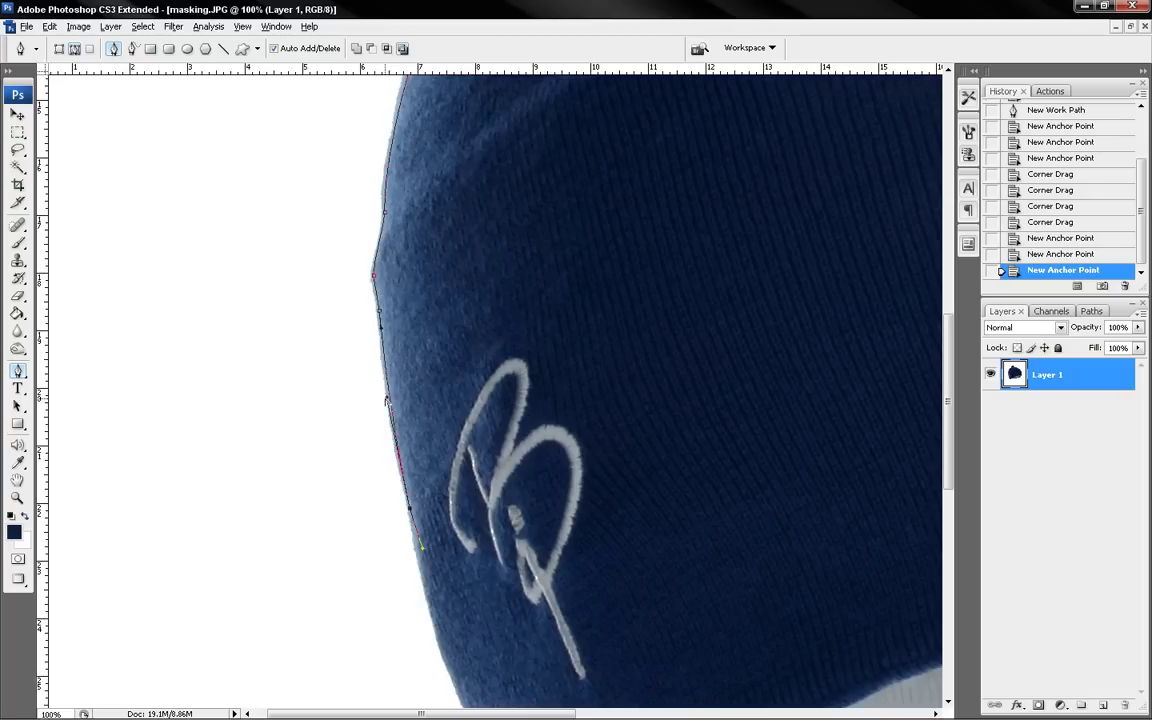
pyautogui.moveTo(381, 401); pyautogui.dragTo(400, 452)
# Place straight points toward the hat's bottom tip, then undo the last two.
pyautogui.moveTo(410, 535)
pyautogui.mouseDown()
pyautogui.moveTo(400, 443)
pyautogui.moveTo(372, 400)
pyautogui.moveTo(409, 425)
pyautogui.mouseUp()
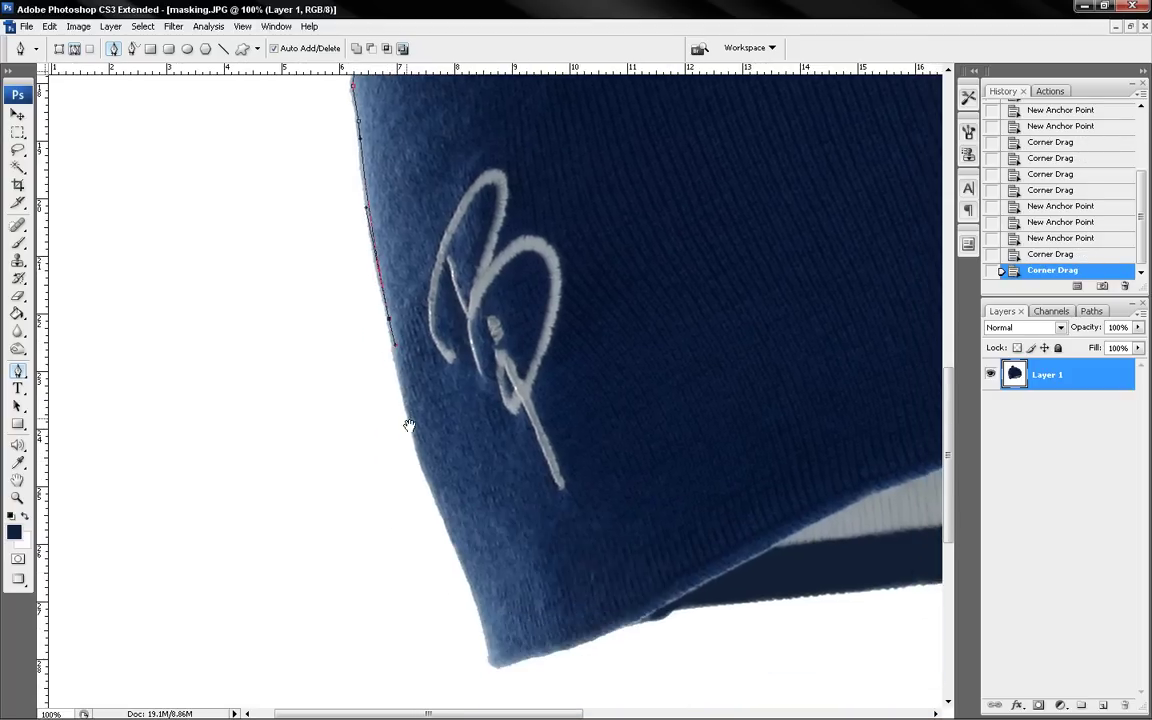
pyautogui.click(428, 477)
pyautogui.click(462, 535)
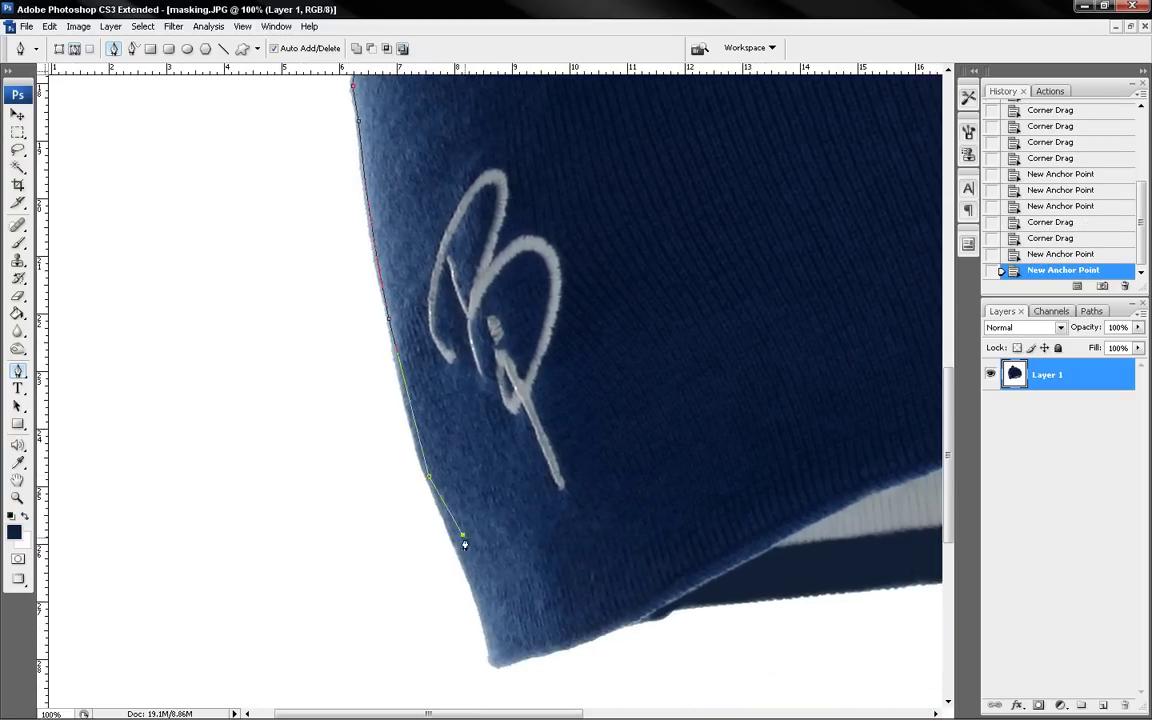
pyautogui.click(491, 623)
pyautogui.hotkey('ctrl', 'alt', 'z')
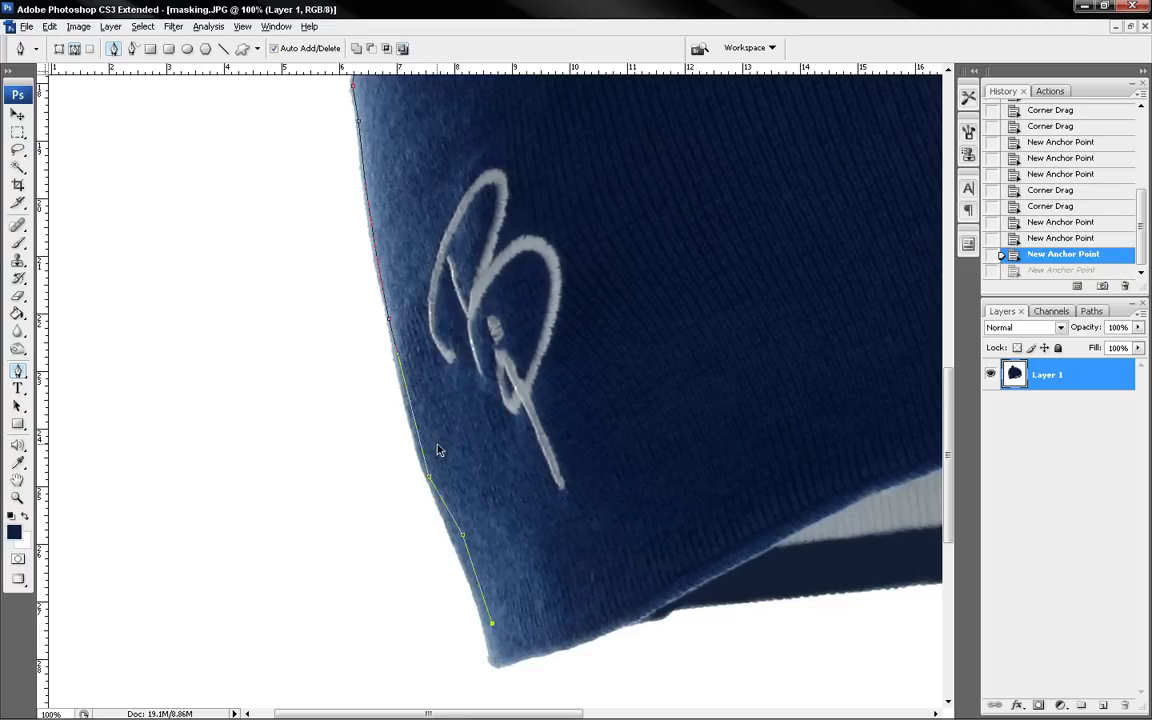
pyautogui.hotkey('ctrl', 'alt', 'z')
pyautogui.hotkey('ctrl', 'alt', 'z')
pyautogui.hotkey('ctrl', 'alt', 'z')
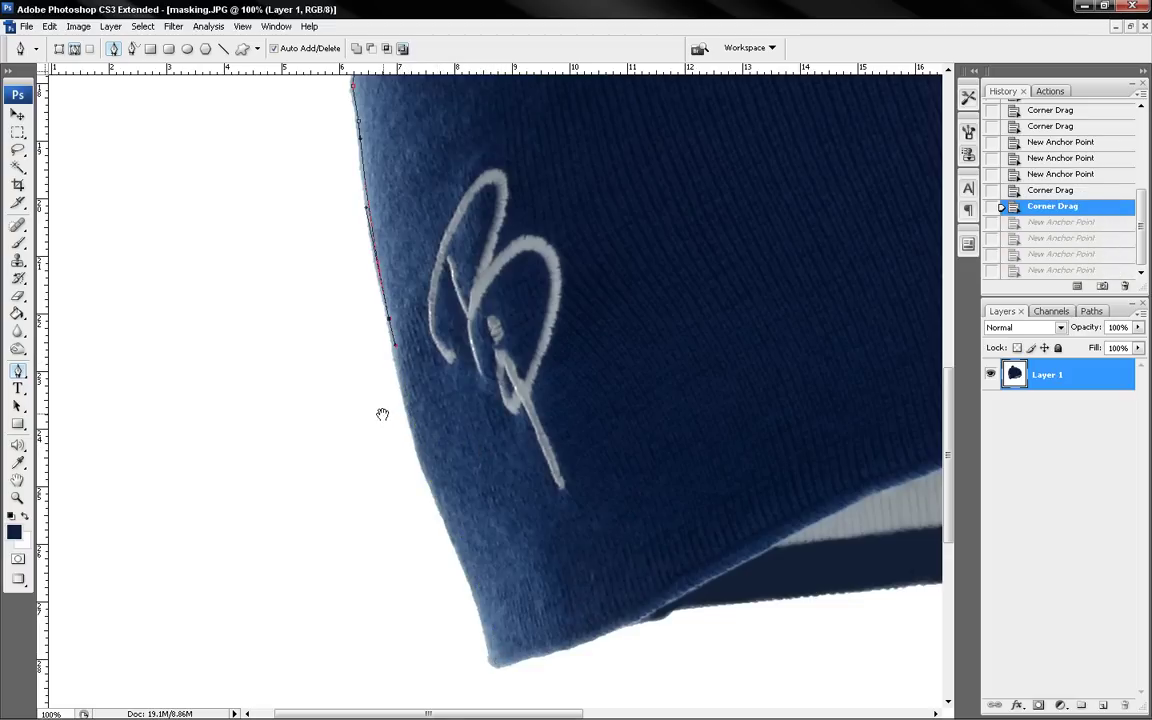
# Add another point on the hat edge, undo it, and restore it.
pyautogui.moveTo(388, 440); pyautogui.dragTo(352, 404)
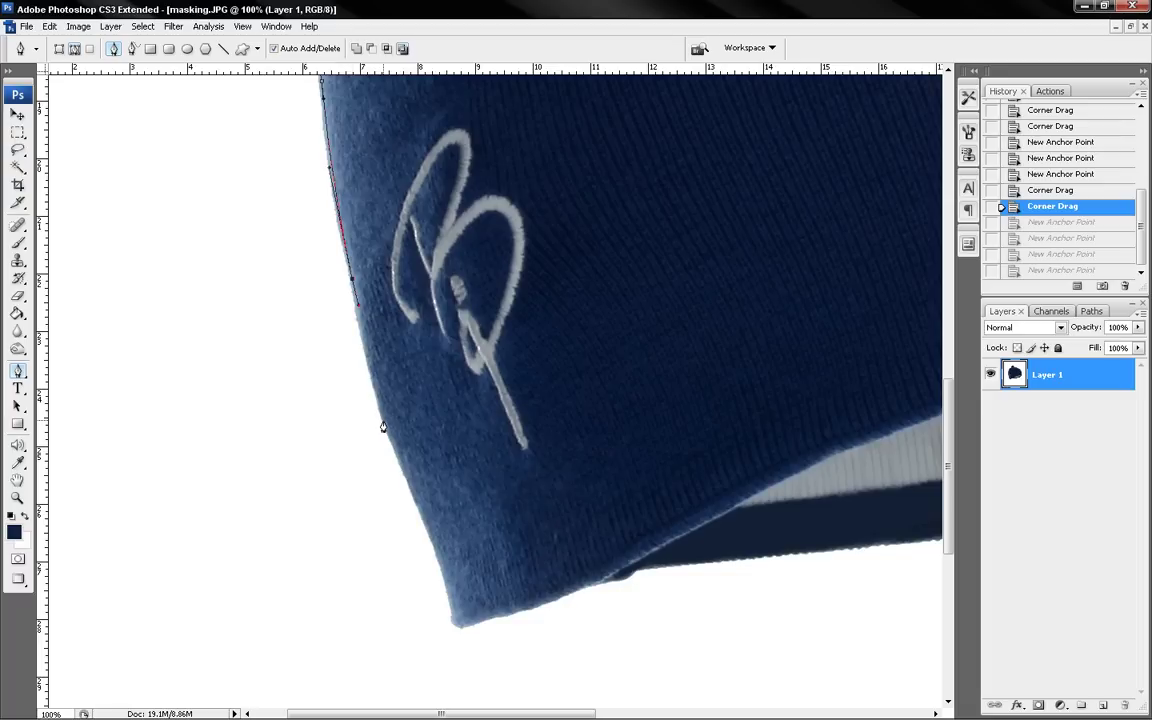
pyautogui.moveTo(383, 429); pyautogui.dragTo(371, 421)
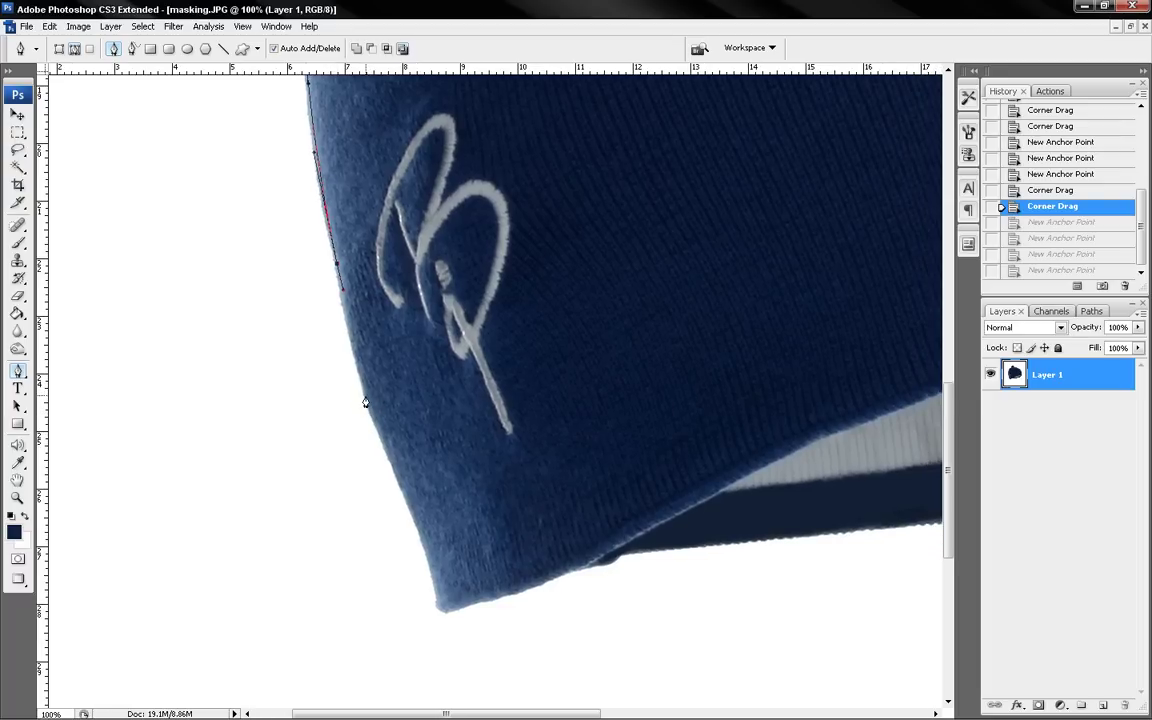
pyautogui.click(366, 404)
pyautogui.hotkey('ctrl', 'z')
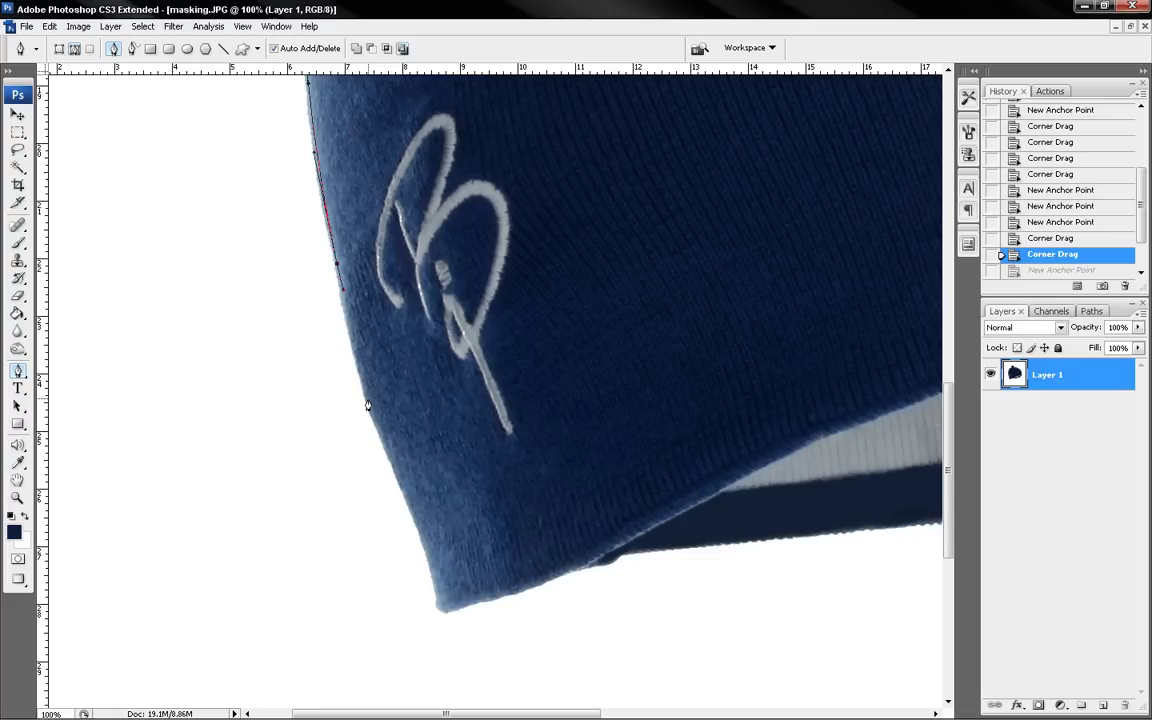
pyautogui.click(372, 410)
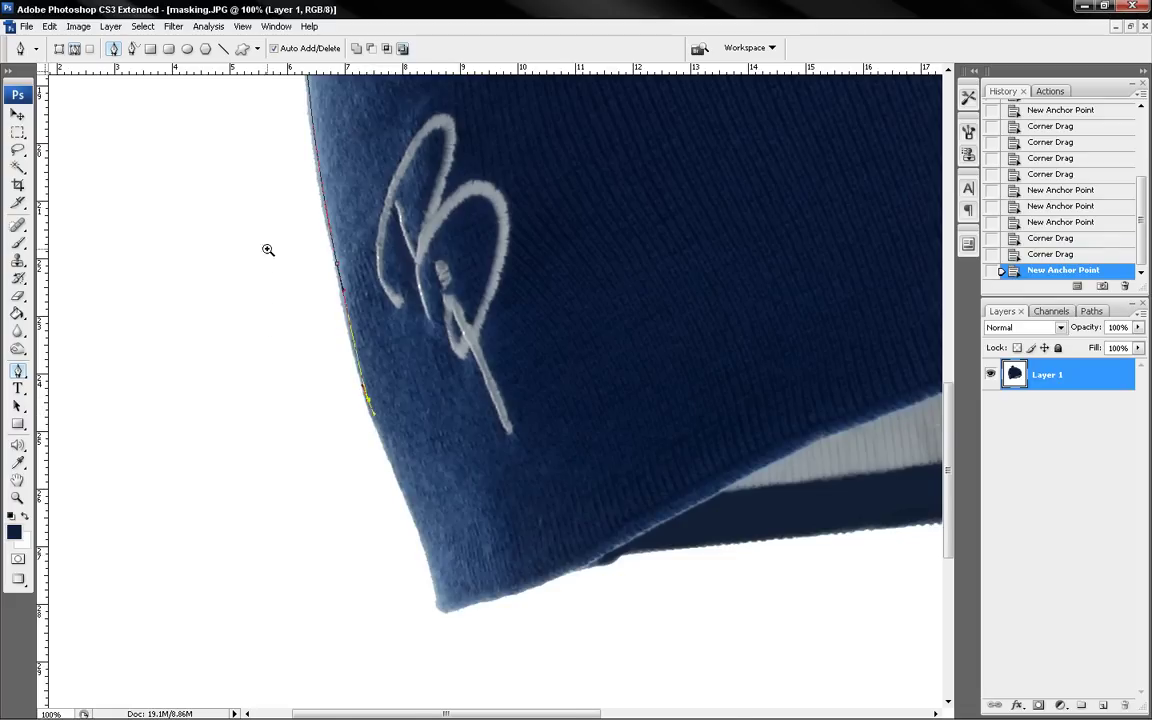
# Reshape the segments around the lower anchor, undoing unwanted curve adjustments.
pyautogui.scroll(2, 425, 430)
pyautogui.moveTo(425, 430); pyautogui.dragTo(400, 399)
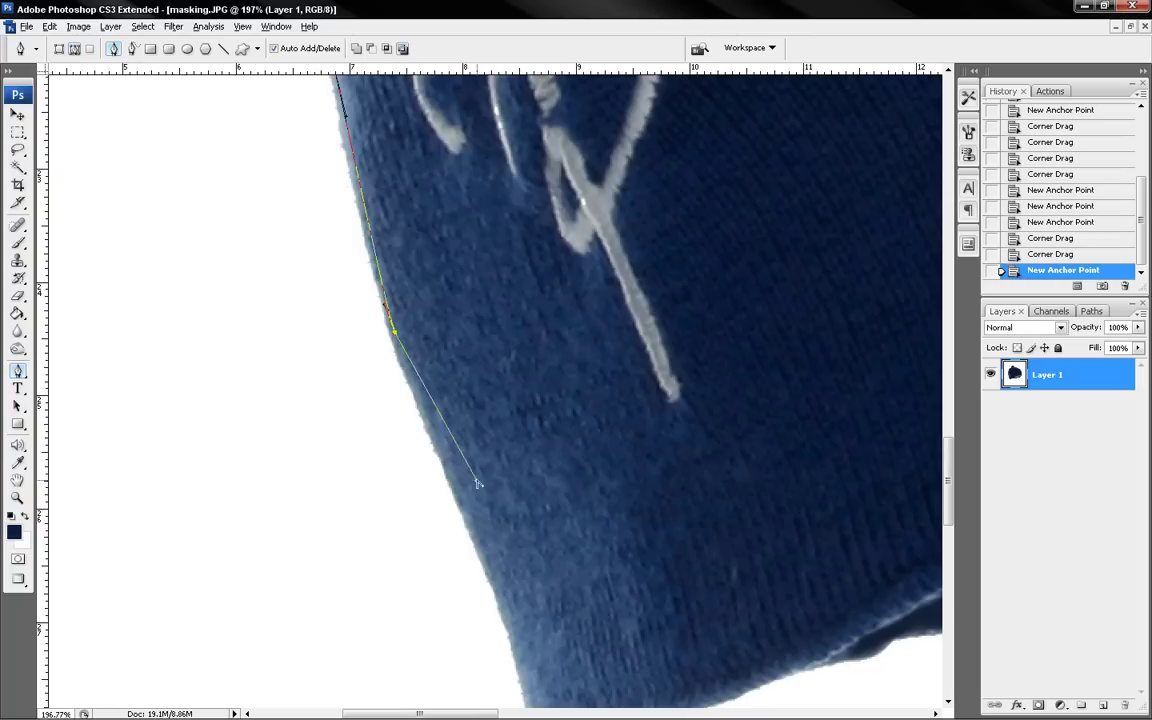
pyautogui.moveTo(393, 333); pyautogui.dragTo(436, 422)
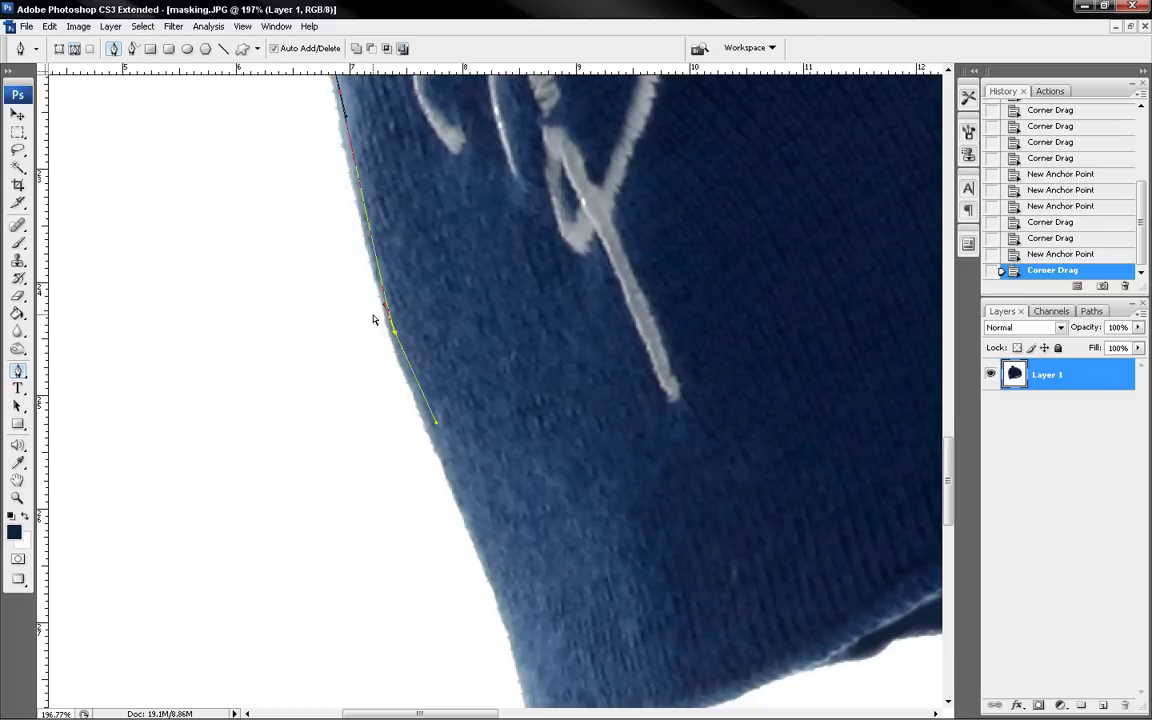
pyautogui.moveTo(393, 331); pyautogui.dragTo(497, 243)
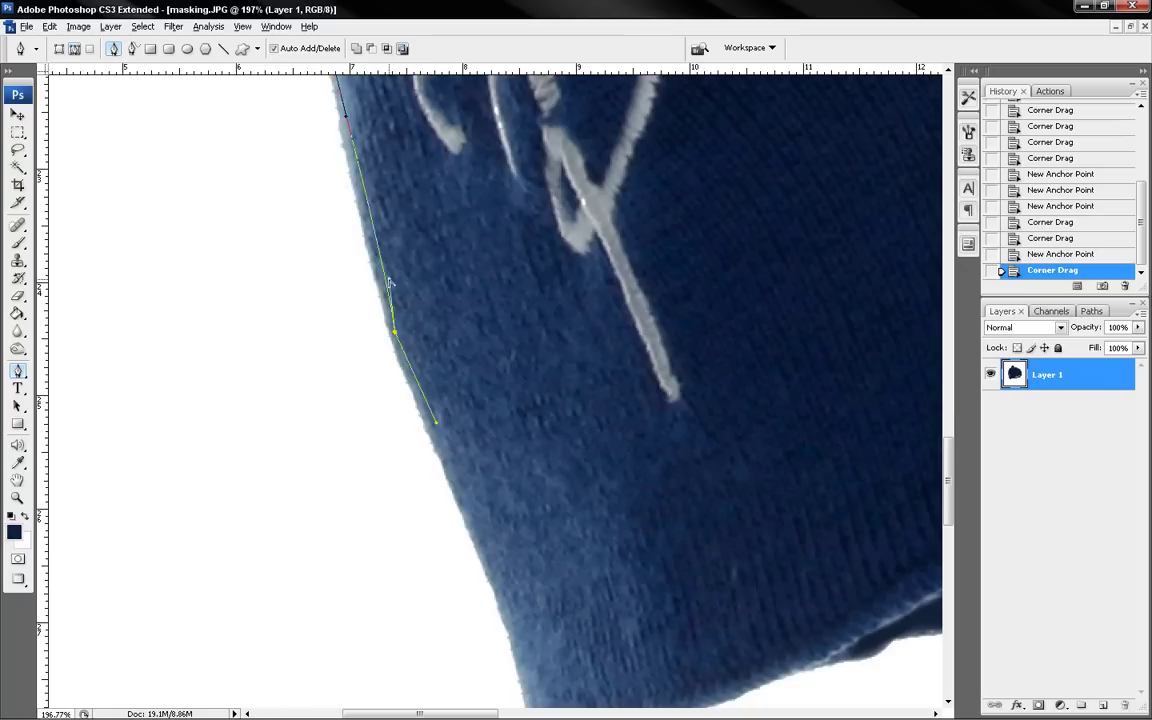
pyautogui.moveTo(497, 243); pyautogui.dragTo(388, 322)
pyautogui.hotkey('ctrl', 'z')
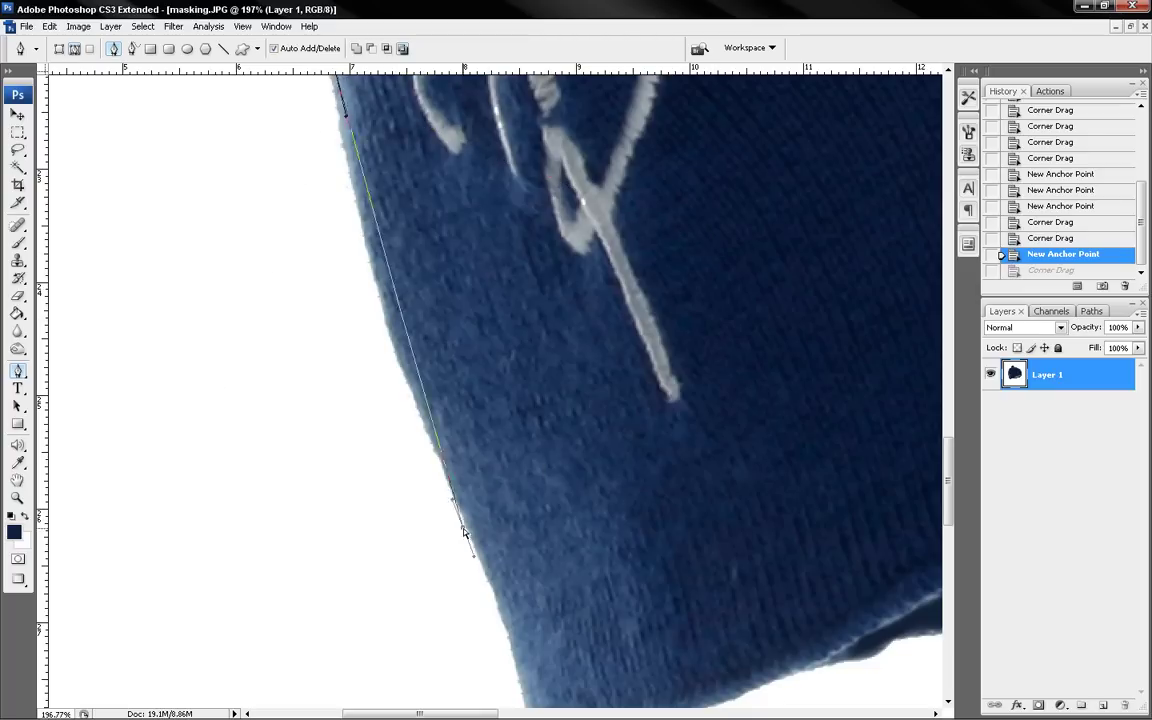
pyautogui.scroll(-5, 507, 676)
pyautogui.scroll(6, 450, 400)
pyautogui.moveTo(419, 301); pyautogui.dragTo(404, 342)
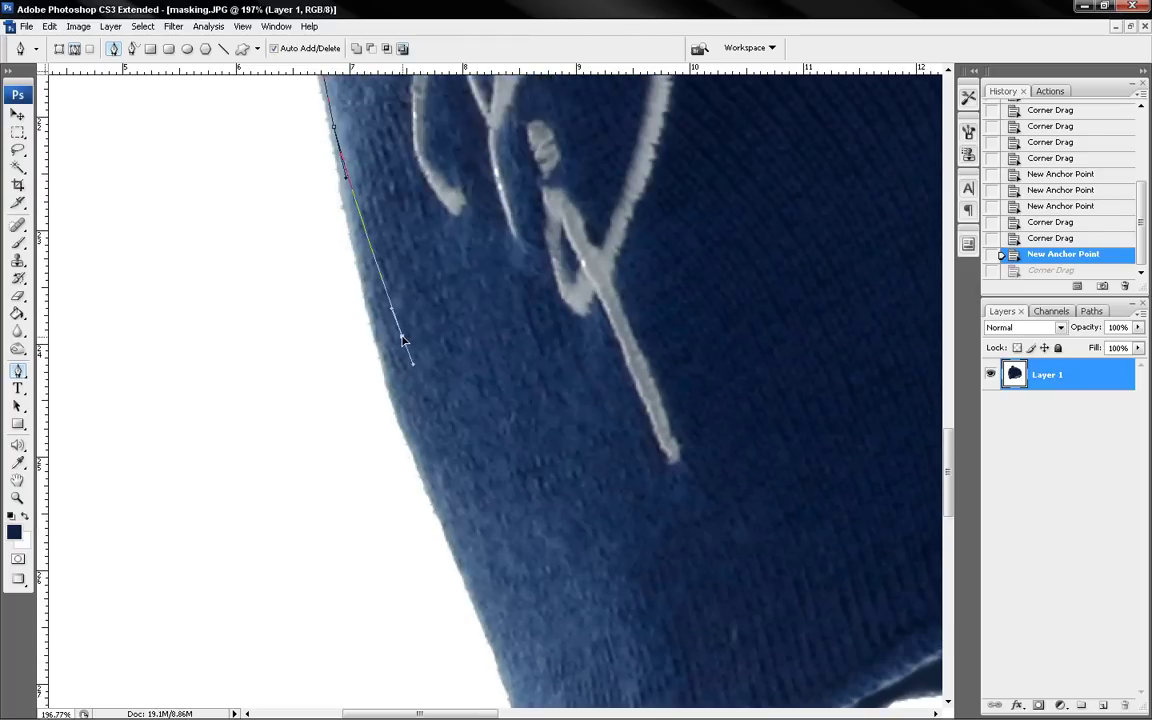
pyautogui.hotkey('ctrl', 'z')
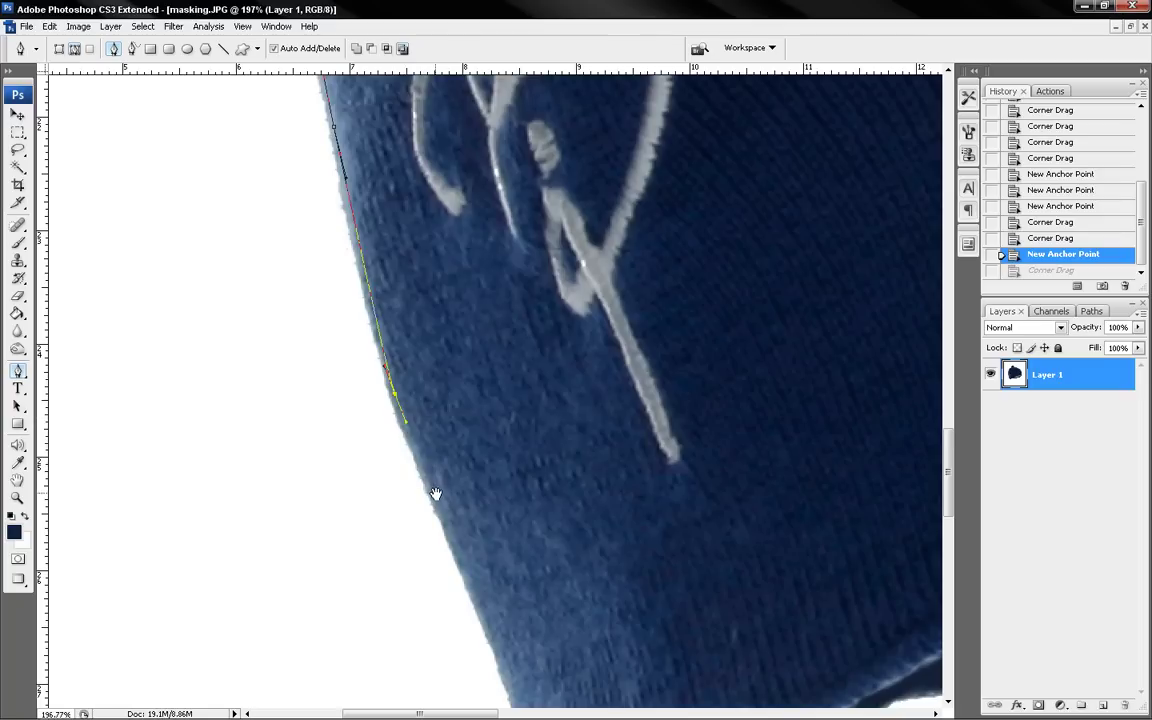
# Add anchors further down the beanie's left edge and adjust the last handle.
pyautogui.moveTo(451, 518); pyautogui.dragTo(373, 410)
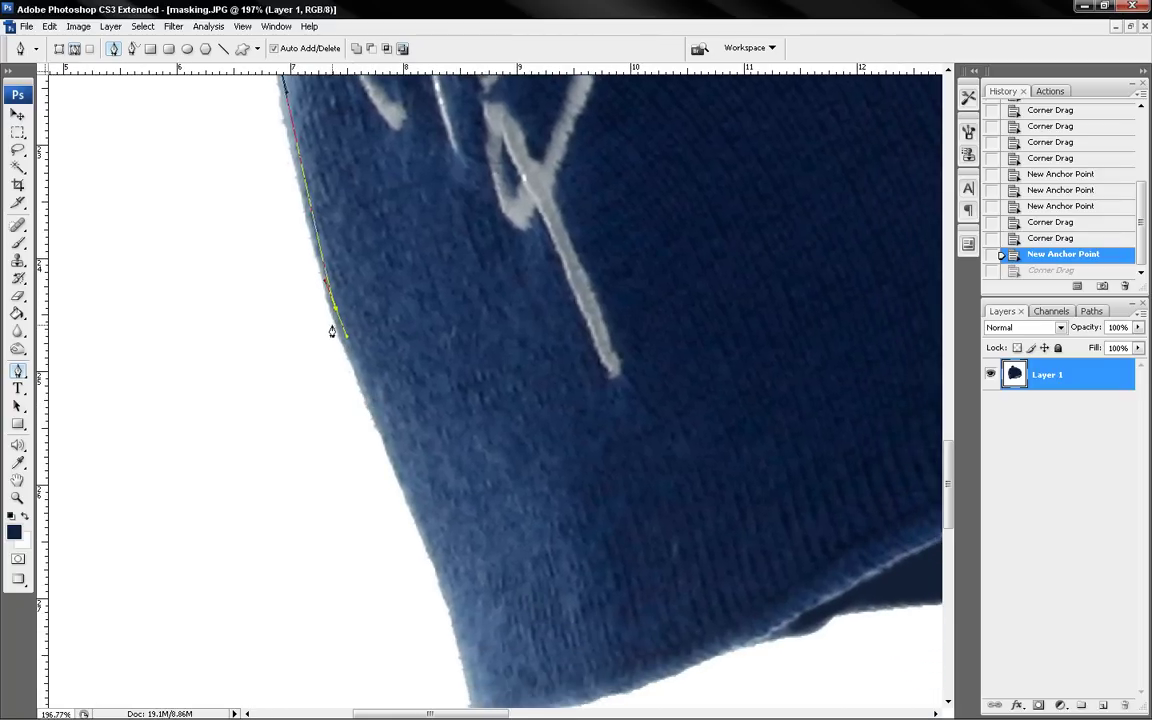
pyautogui.moveTo(357, 342); pyautogui.dragTo(344, 321)
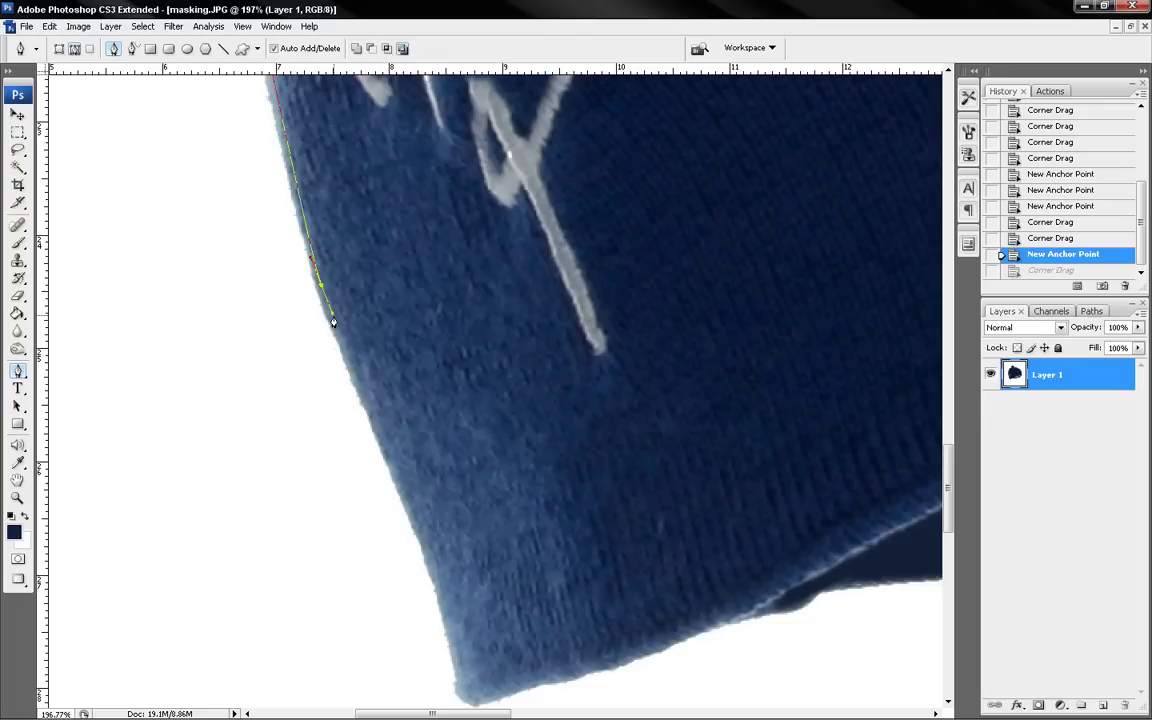
pyautogui.scroll(-3, 370, 375)
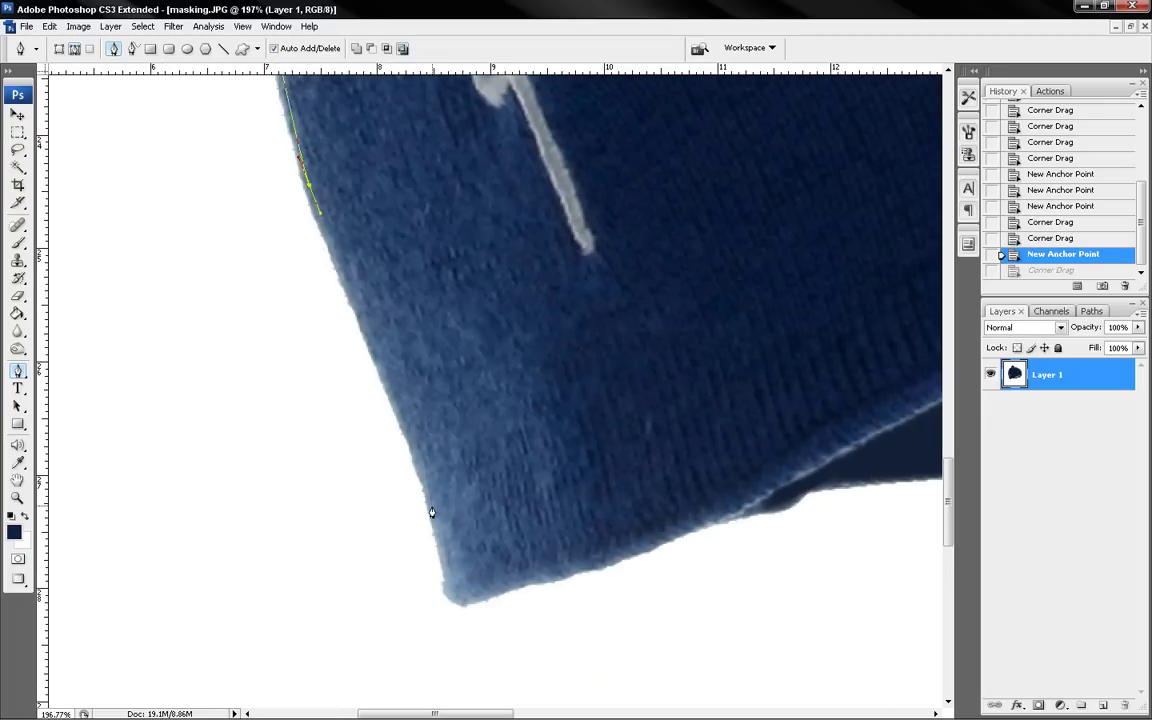
pyautogui.moveTo(431, 512); pyautogui.dragTo(441, 550)
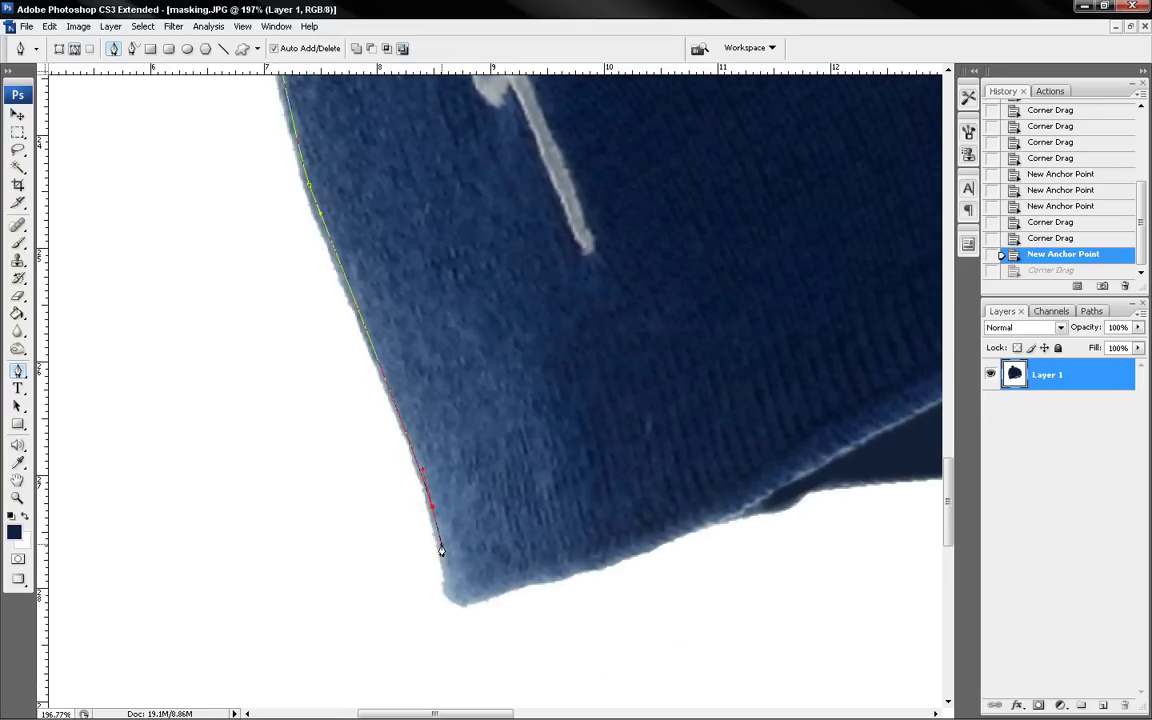
pyautogui.click(441, 548)
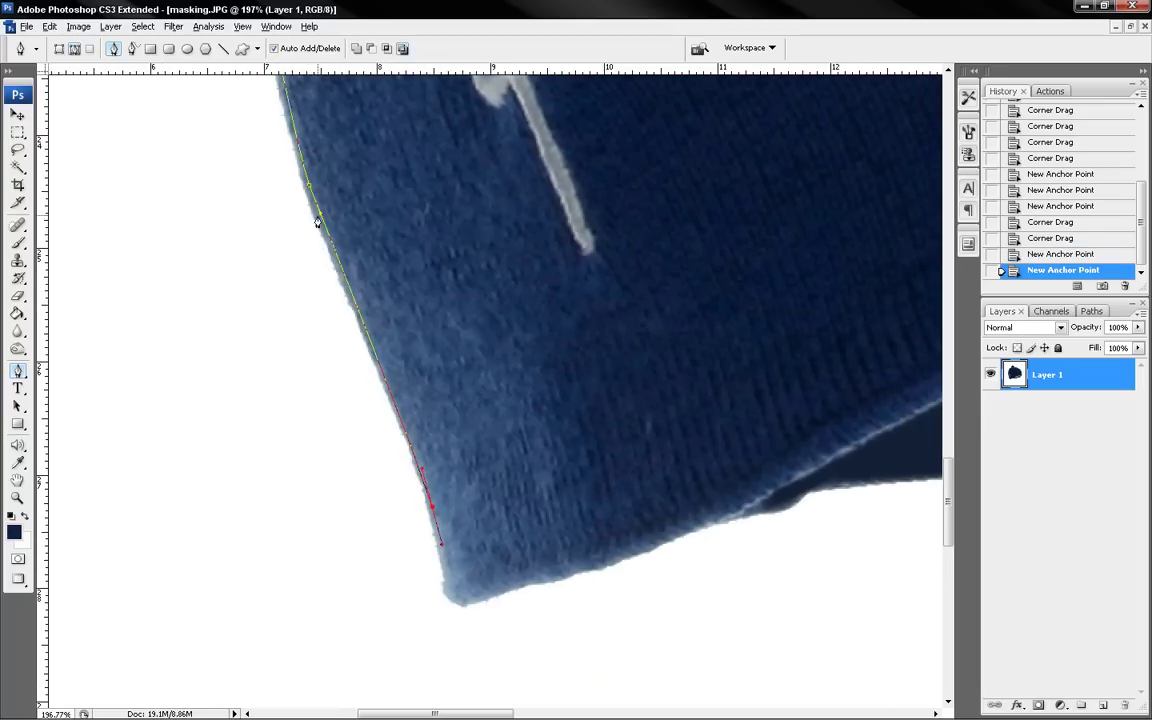
pyautogui.moveTo(316, 222); pyautogui.dragTo(300, 205)
# Zoom into the lower-left corner and place an anchor around it, tuning its handles.
pyautogui.scroll(-3, 357, 249)
pyautogui.keyDown('ctrl'); pyautogui.click(472, 506); pyautogui.keyUp('ctrl')
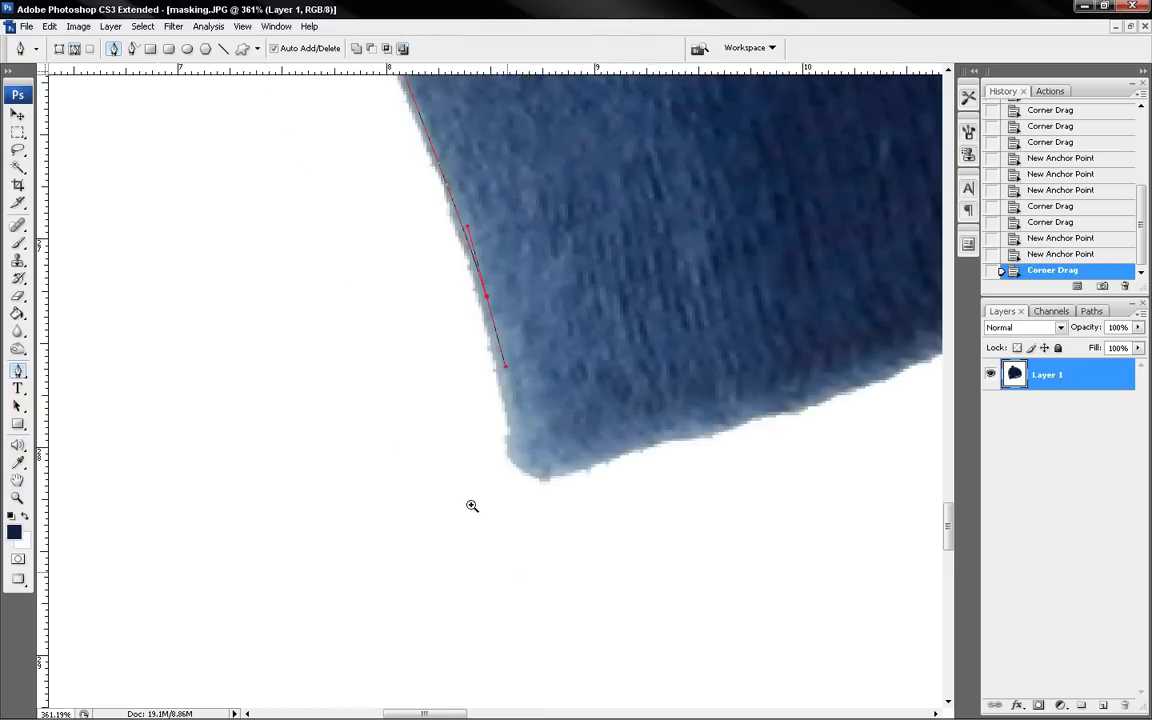
pyautogui.hscroll(3, 472, 506)
pyautogui.moveTo(370, 430)
pyautogui.mouseDown()
pyautogui.moveTo(377, 457)
pyautogui.moveTo(491, 432)
pyautogui.mouseUp()
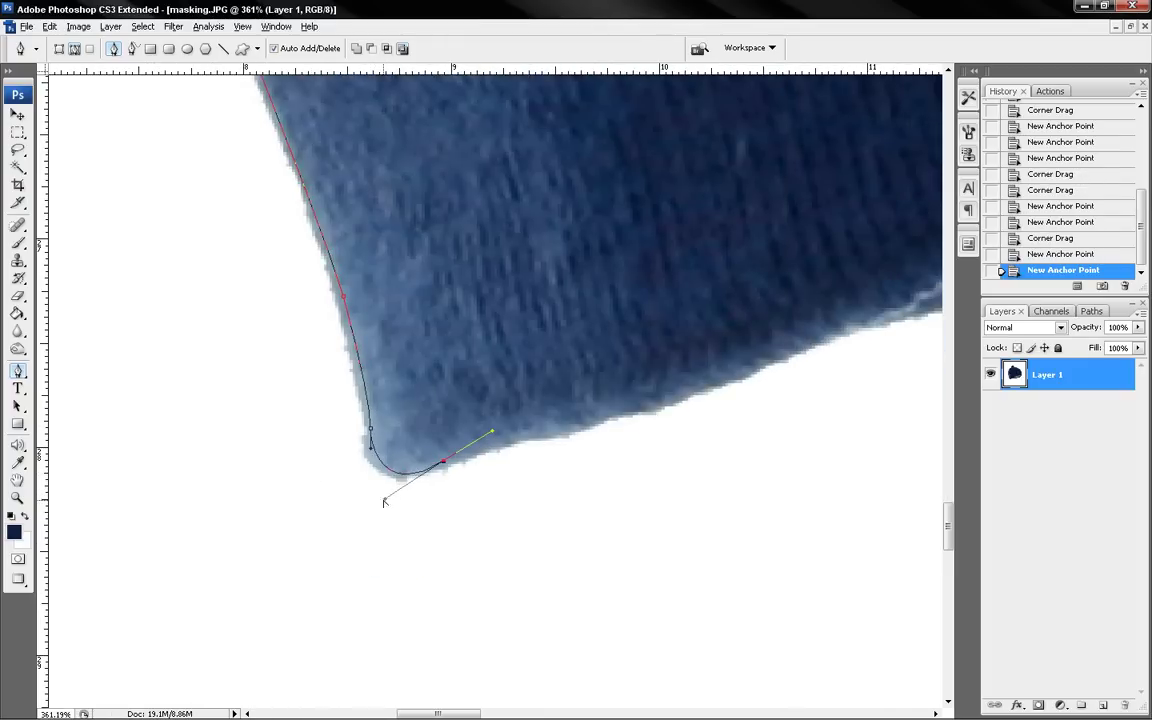
pyautogui.moveTo(384, 501); pyautogui.dragTo(375, 499)
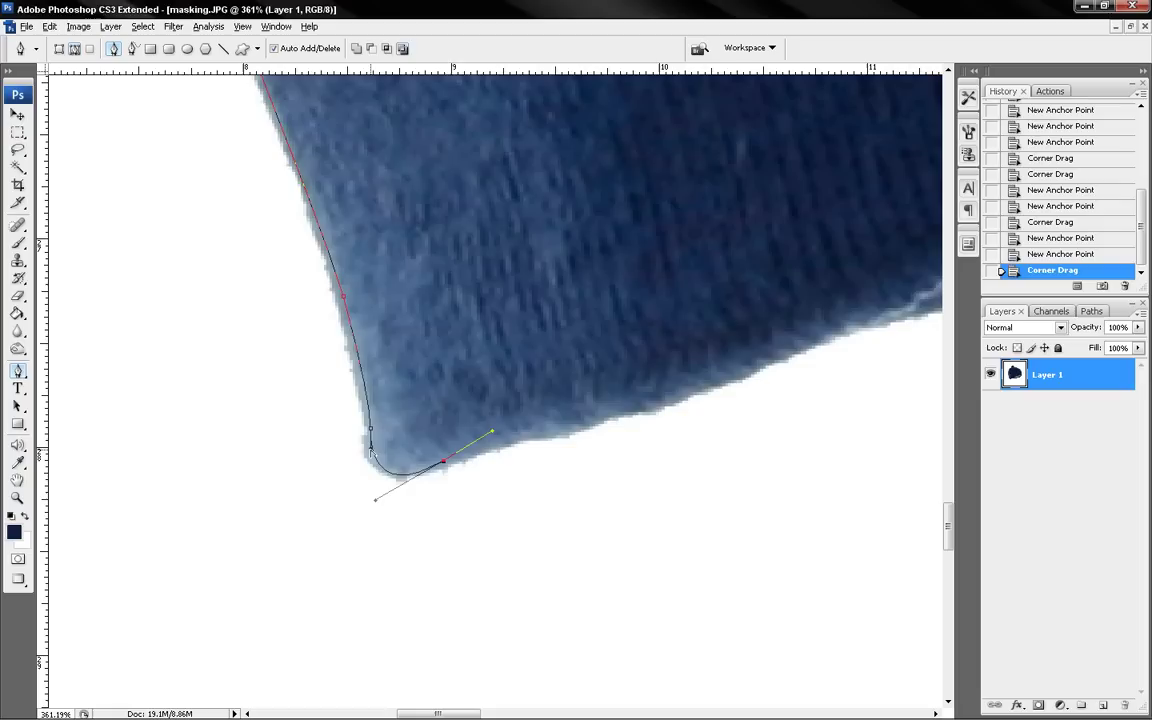
pyautogui.moveTo(492, 431); pyautogui.dragTo(489, 435)
pyautogui.moveTo(535, 399); pyautogui.dragTo(451, 428)
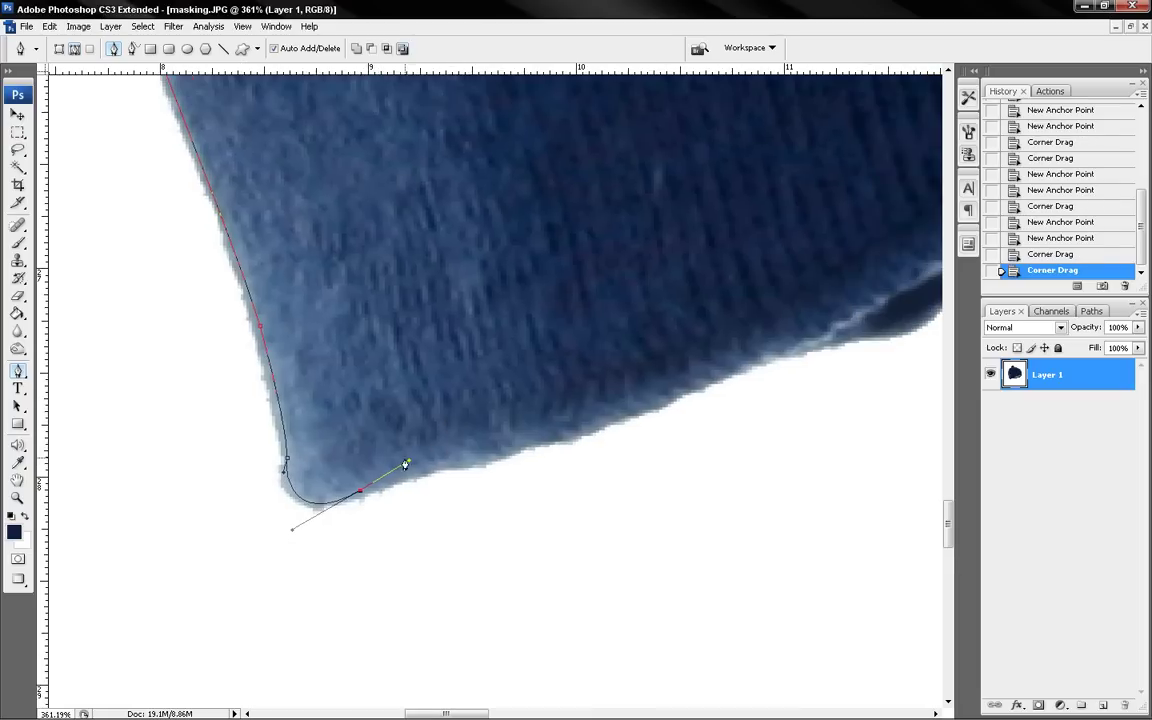
pyautogui.moveTo(408, 463); pyautogui.dragTo(377, 485)
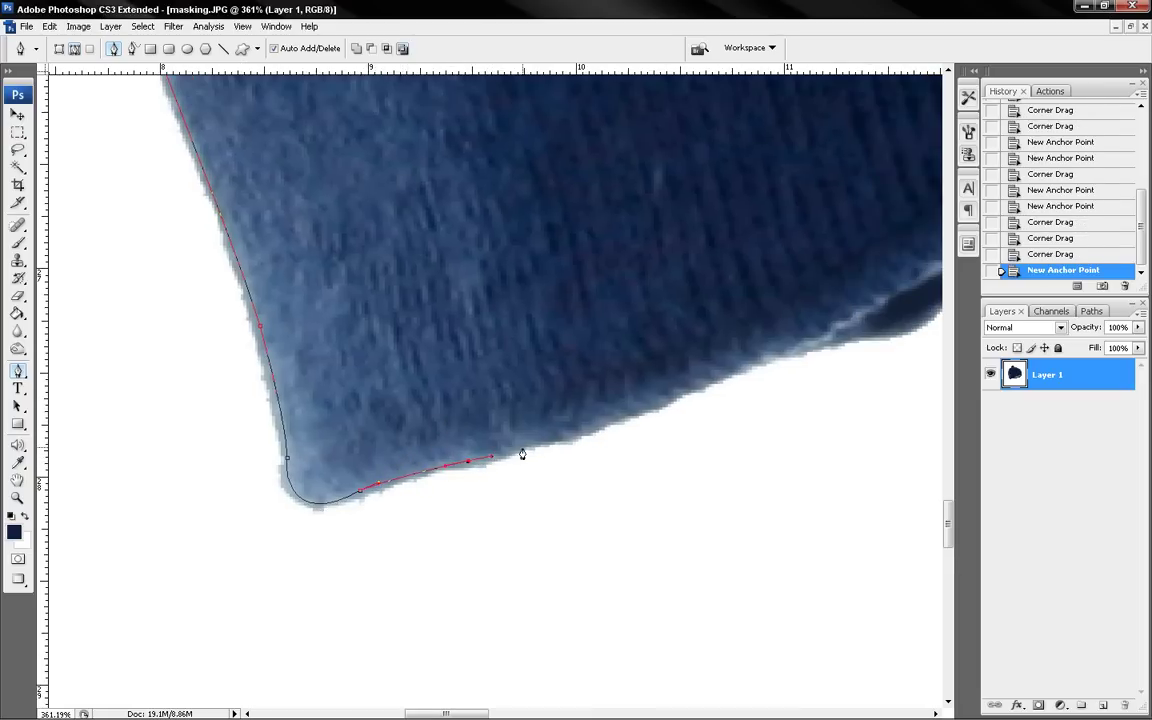
# Add a series of anchors along the beanie's bottom edge.
pyautogui.moveTo(522, 442)
pyautogui.mouseDown()
pyautogui.moveTo(620, 408)
pyautogui.moveTo(446, 471)
pyautogui.mouseUp()
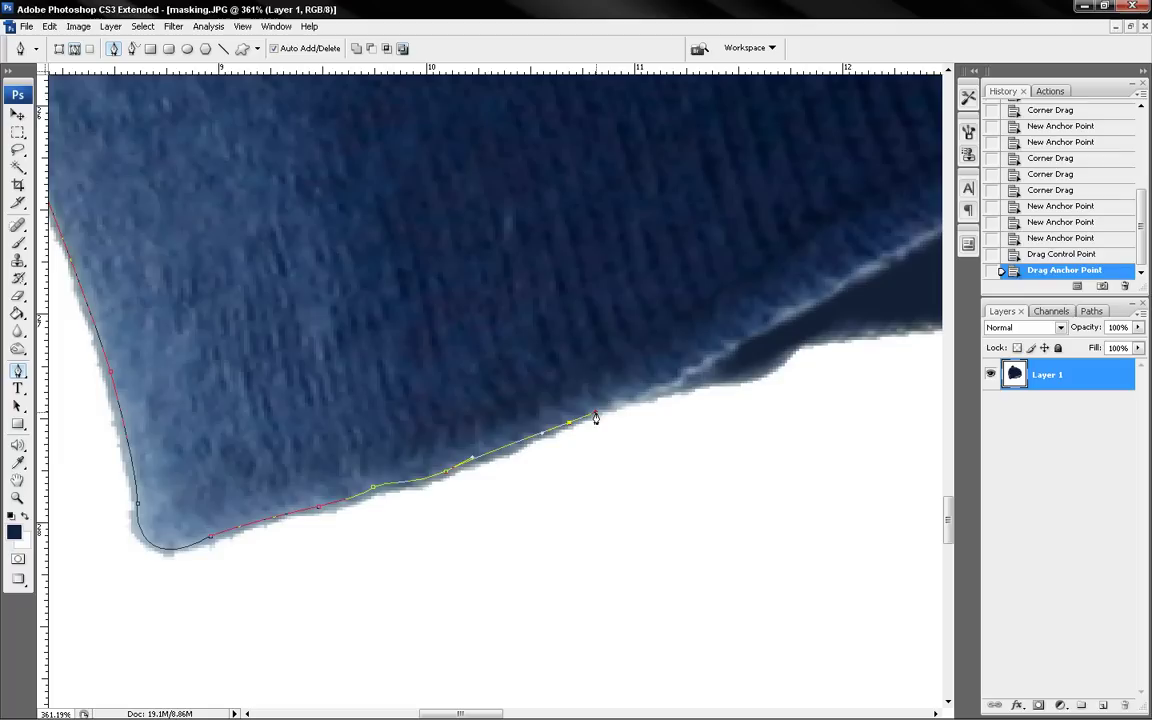
pyautogui.click(595, 411)
pyautogui.moveTo(646, 388)
pyautogui.mouseDown()
pyautogui.moveTo(595, 408)
pyautogui.moveTo(680, 399)
pyautogui.mouseUp()
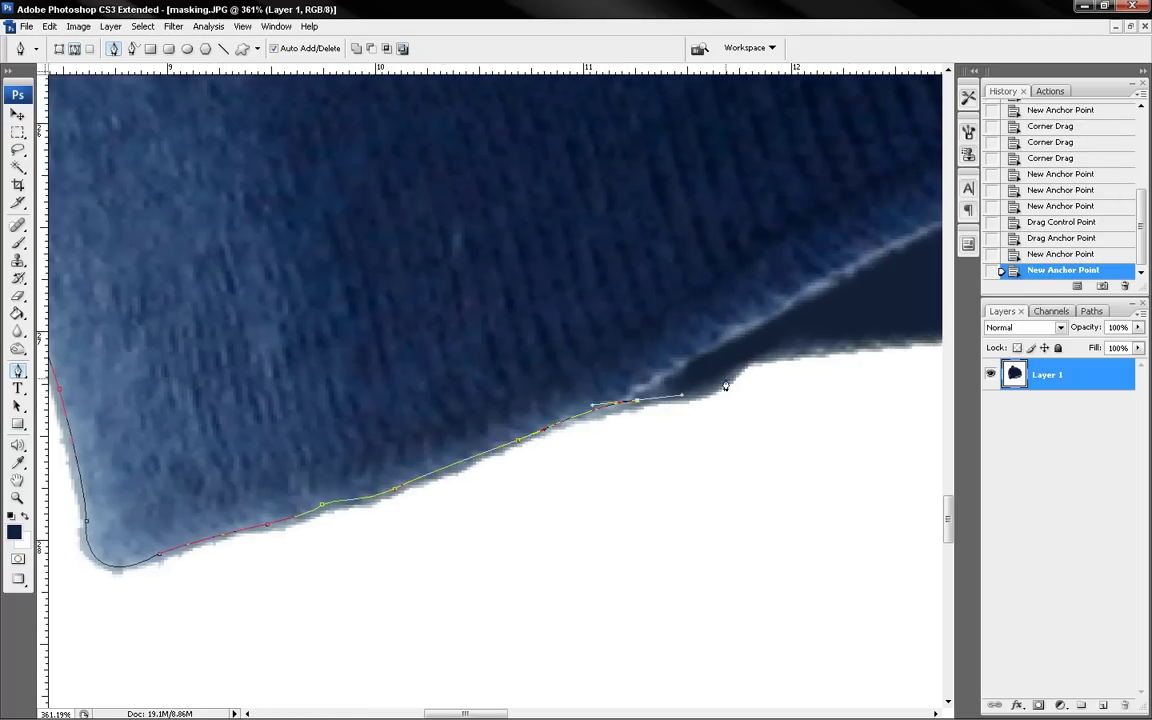
pyautogui.moveTo(731, 377)
pyautogui.mouseDown()
pyautogui.moveTo(747, 359)
pyautogui.moveTo(779, 358)
pyautogui.moveTo(449, 373)
pyautogui.mouseUp()
pyautogui.click(679, 366)
pyautogui.hotkey('ctrl', '-')
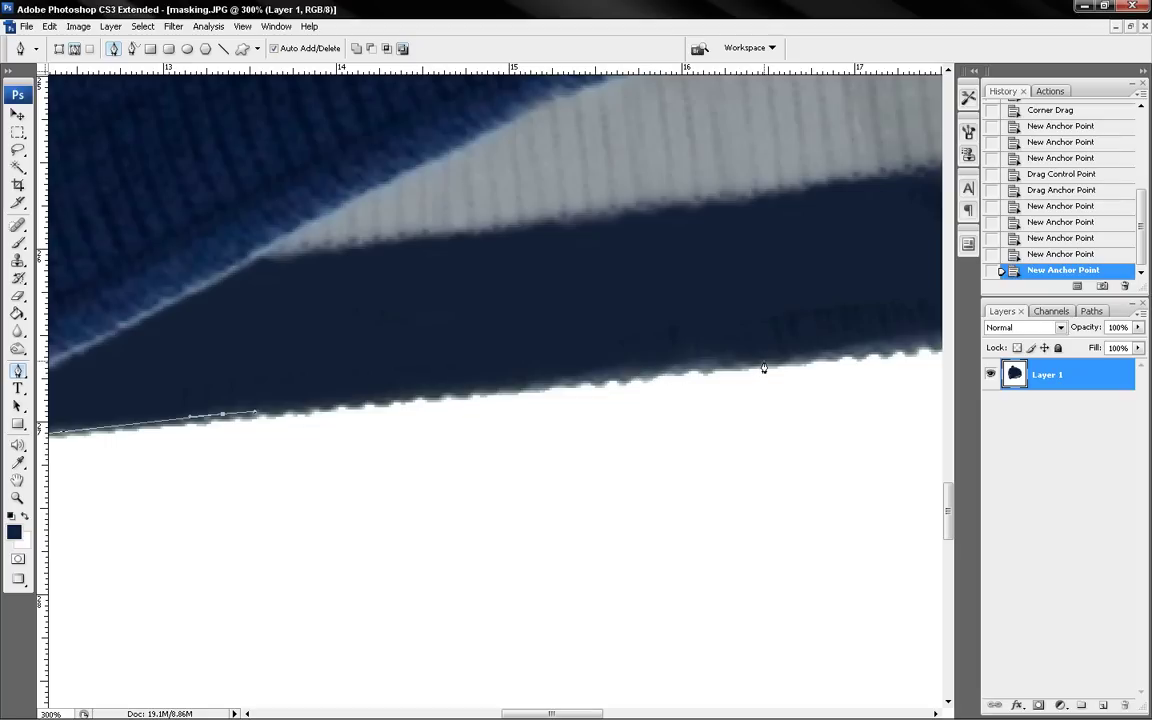
pyautogui.moveTo(772, 361)
pyautogui.mouseDown()
pyautogui.moveTo(830, 361)
pyautogui.moveTo(511, 389)
pyautogui.moveTo(580, 378)
pyautogui.mouseUp()
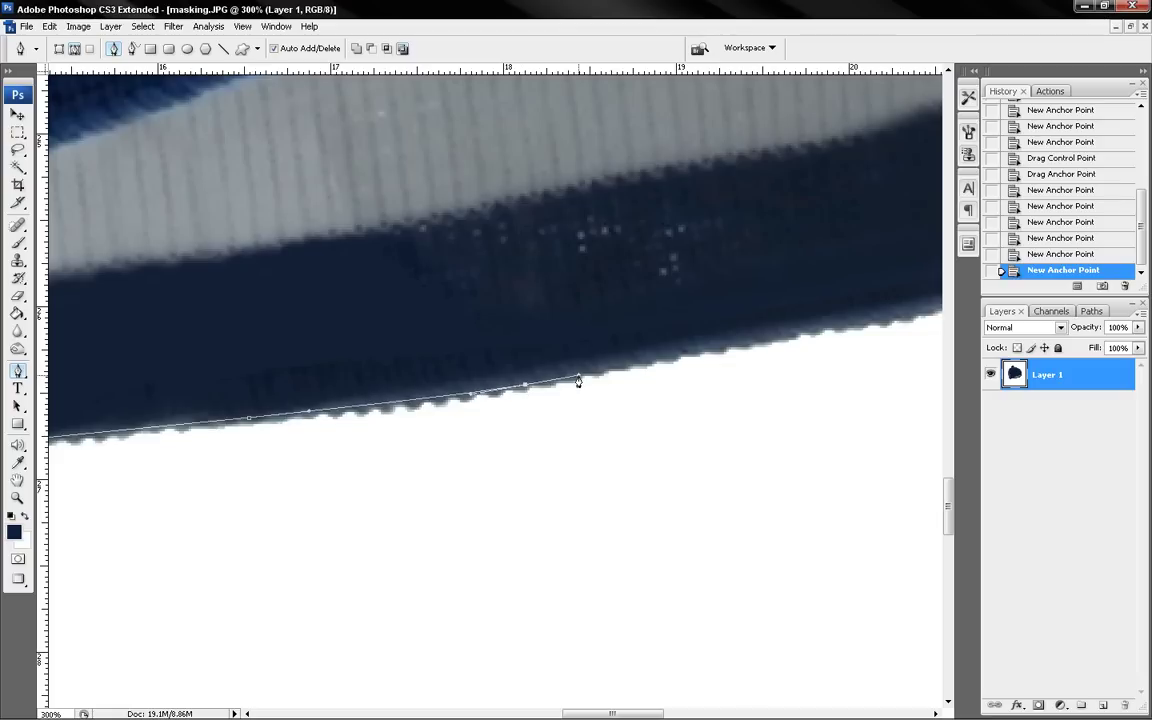
# Extend the path along the brim's lower edge to where it curves upward.
pyautogui.moveTo(939, 303); pyautogui.dragTo(637, 384)
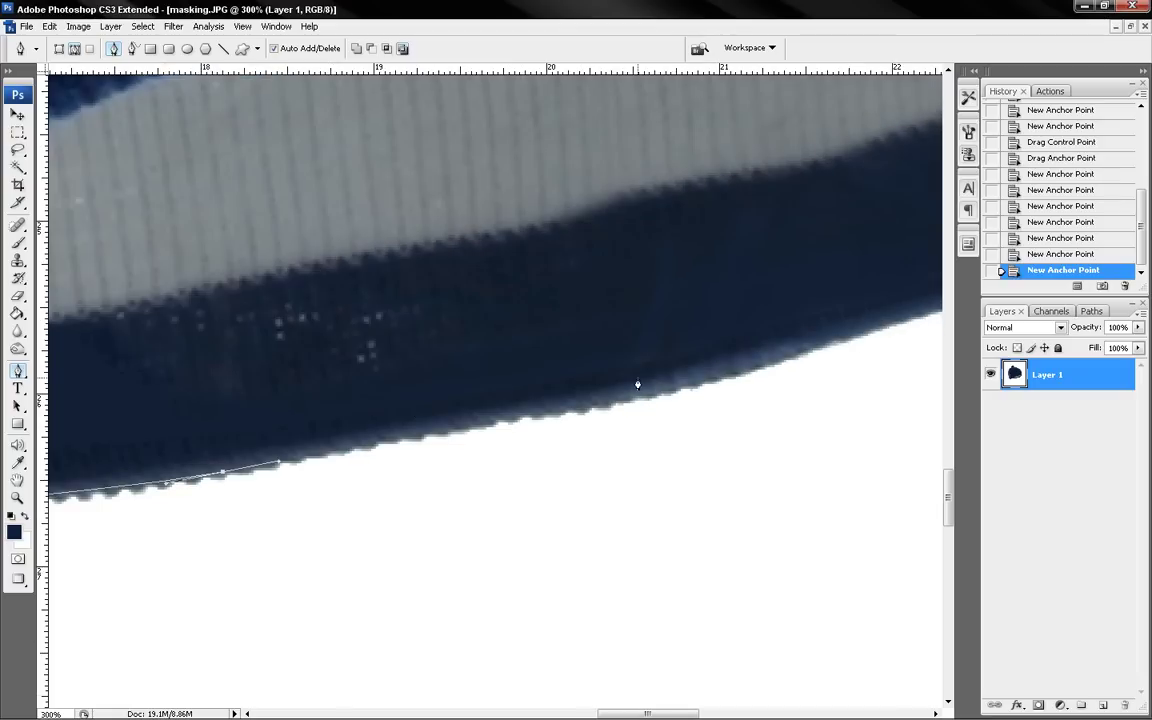
pyautogui.moveTo(532, 410); pyautogui.dragTo(580, 404)
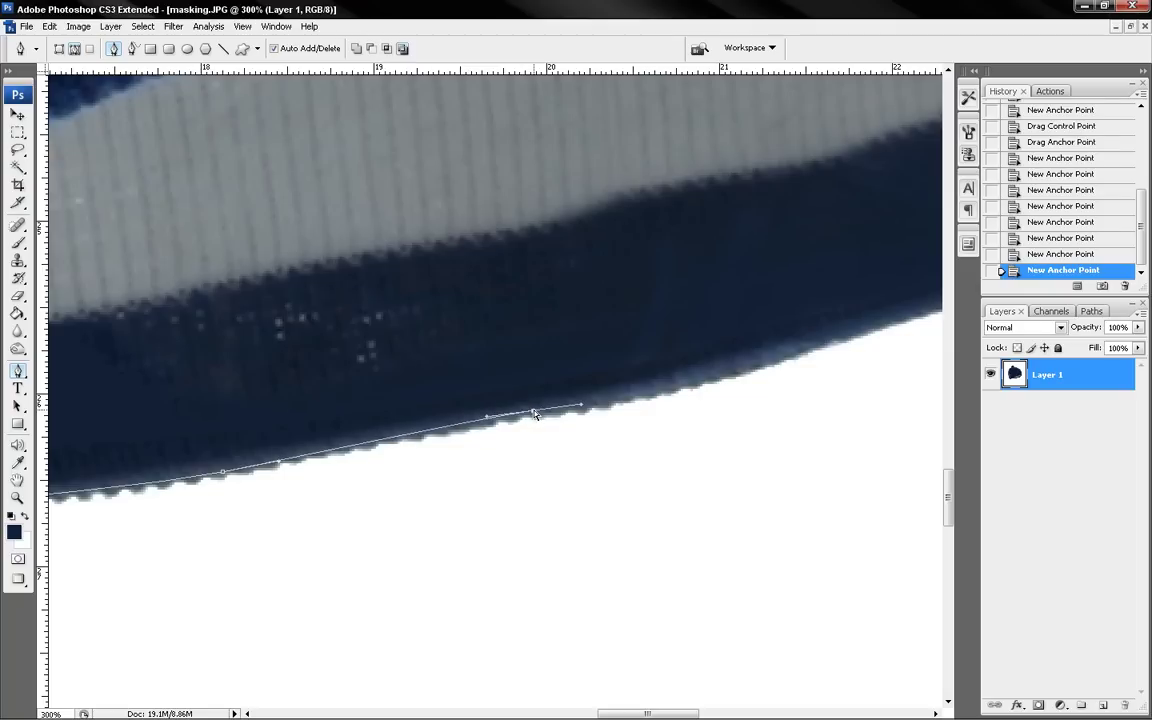
pyautogui.moveTo(780, 358)
pyautogui.mouseDown()
pyautogui.moveTo(595, 403)
pyautogui.moveTo(668, 375)
pyautogui.mouseUp()
pyautogui.moveTo(541, 423); pyautogui.dragTo(498, 438)
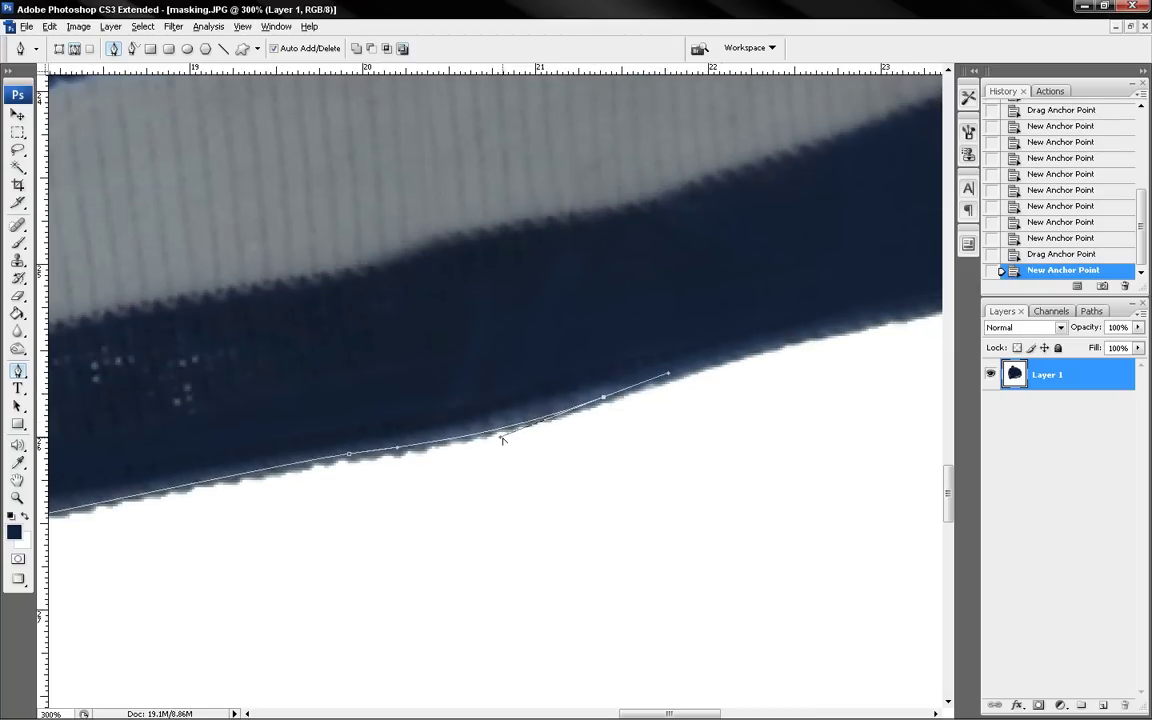
pyautogui.moveTo(781, 351)
pyautogui.mouseDown()
pyautogui.moveTo(575, 421)
pyautogui.moveTo(620, 400)
pyautogui.mouseUp()
pyautogui.moveTo(740, 386)
pyautogui.mouseDown()
pyautogui.moveTo(582, 433)
pyautogui.moveTo(626, 415)
pyautogui.mouseUp()
pyautogui.moveTo(708, 390)
pyautogui.mouseDown()
pyautogui.moveTo(556, 443)
pyautogui.moveTo(641, 404)
pyautogui.mouseUp()
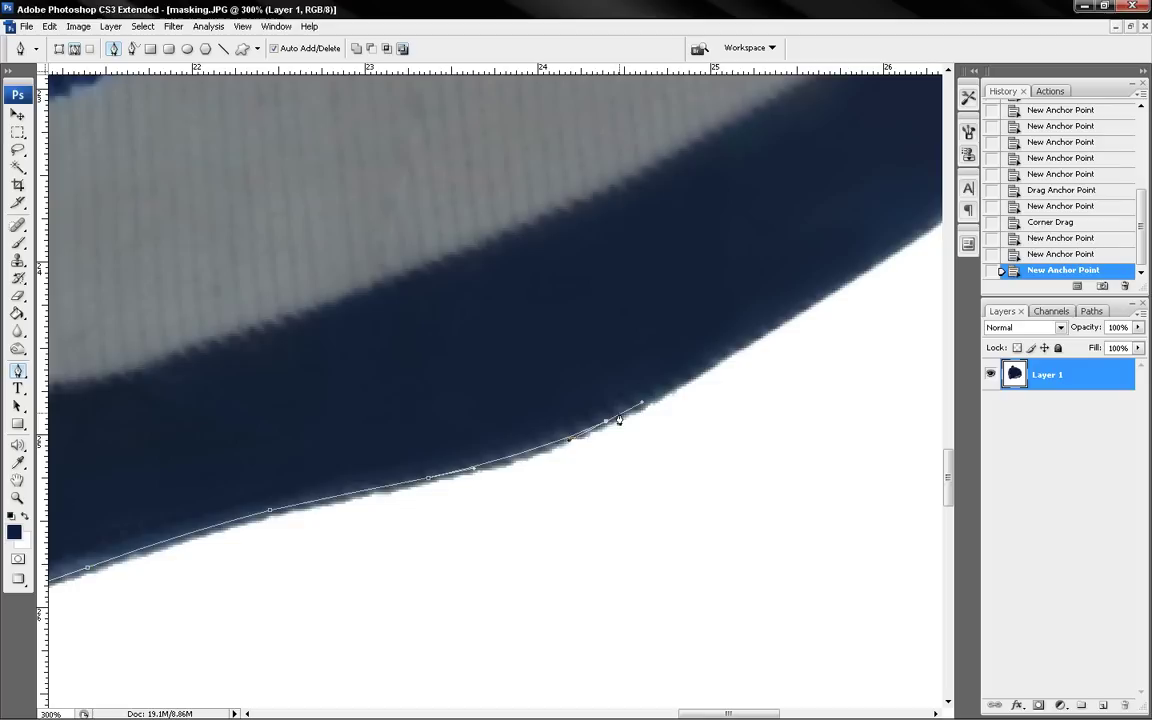
# Sharpen the turn, remove a misplaced anchor, and re-place it up the rising edge.
pyautogui.moveTo(569, 443); pyautogui.dragTo(570, 439)
pyautogui.moveTo(739, 363)
pyautogui.mouseDown()
pyautogui.moveTo(615, 423)
pyautogui.moveTo(678, 372)
pyautogui.mouseUp()
pyautogui.hotkey('ctrl', 'z')
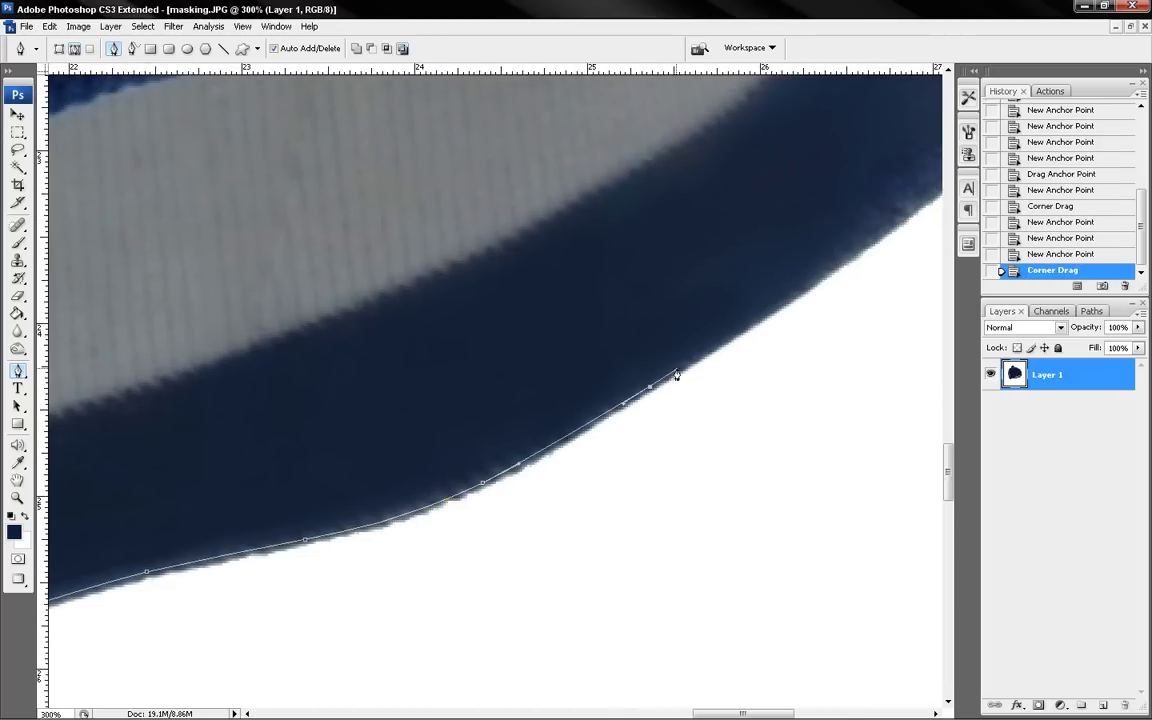
pyautogui.moveTo(920, 219)
pyautogui.mouseDown()
pyautogui.moveTo(720, 293)
pyautogui.moveTo(760, 246)
pyautogui.moveTo(738, 265)
pyautogui.mouseUp()
pyautogui.moveTo(823, 204); pyautogui.dragTo(658, 352)
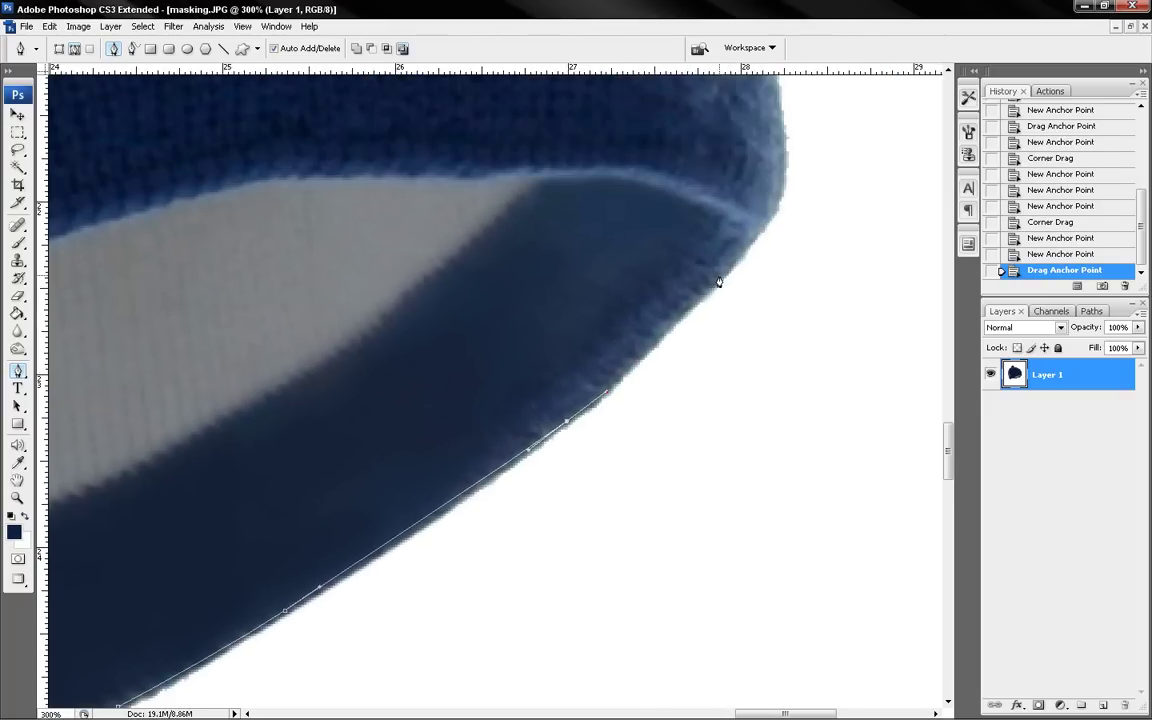
# Add anchors up the right side where the brim meets the crown, breaking a handle.
pyautogui.moveTo(720, 273)
pyautogui.mouseDown()
pyautogui.moveTo(736, 256)
pyautogui.moveTo(693, 331)
pyautogui.mouseUp()
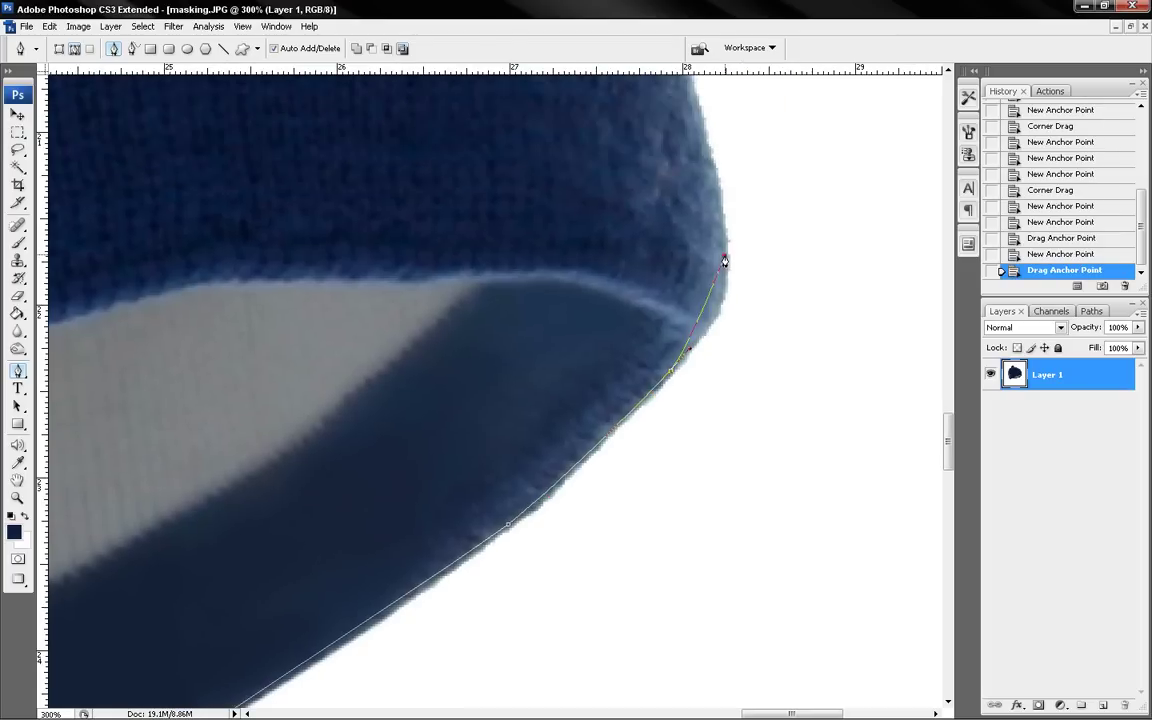
pyautogui.moveTo(724, 255); pyautogui.dragTo(719, 216)
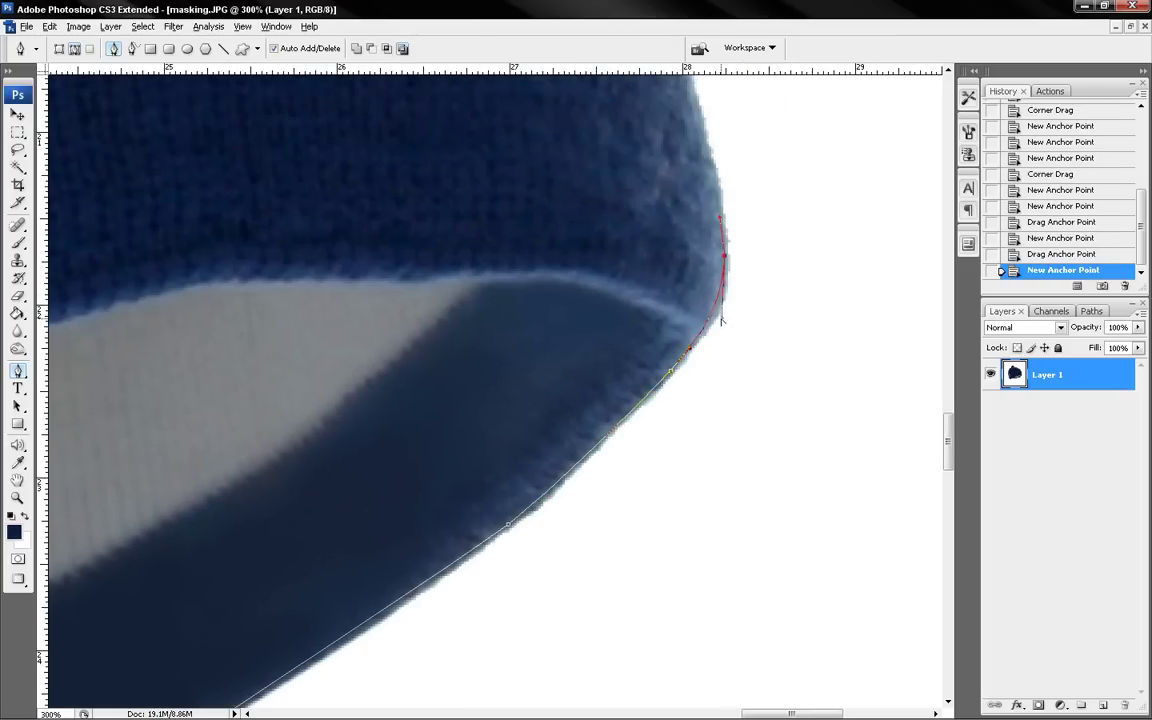
pyautogui.moveTo(729, 296); pyautogui.dragTo(726, 329)
pyautogui.moveTo(695, 158)
pyautogui.mouseDown()
pyautogui.moveTo(721, 284)
pyautogui.moveTo(716, 221)
pyautogui.moveTo(699, 352)
pyautogui.mouseUp()
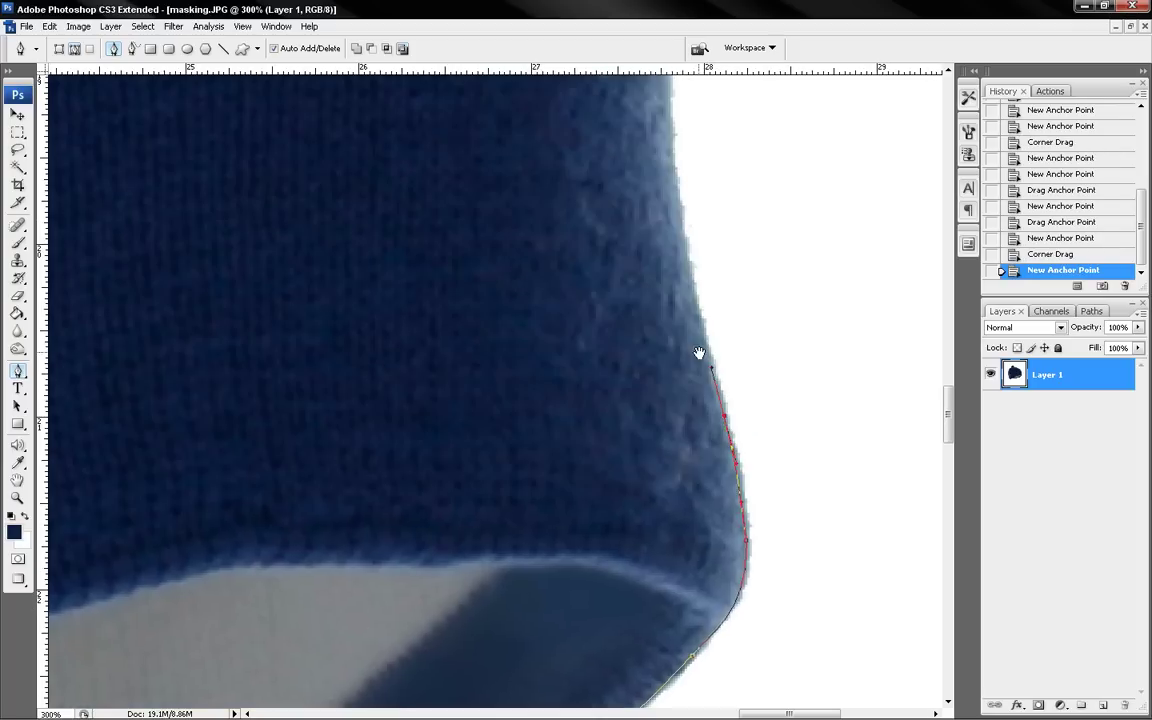
pyautogui.moveTo(673, 188)
pyautogui.mouseDown()
pyautogui.moveTo(668, 140)
pyautogui.moveTo(676, 339)
pyautogui.mouseUp()
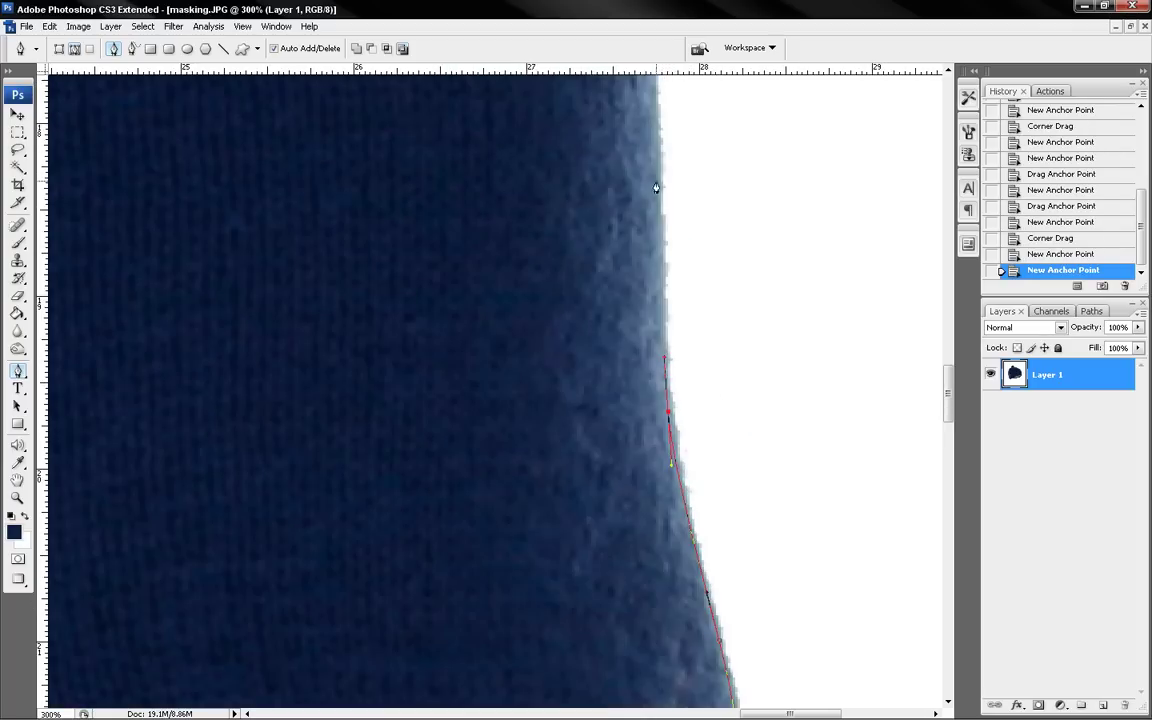
pyautogui.moveTo(656, 188); pyautogui.dragTo(653, 450)
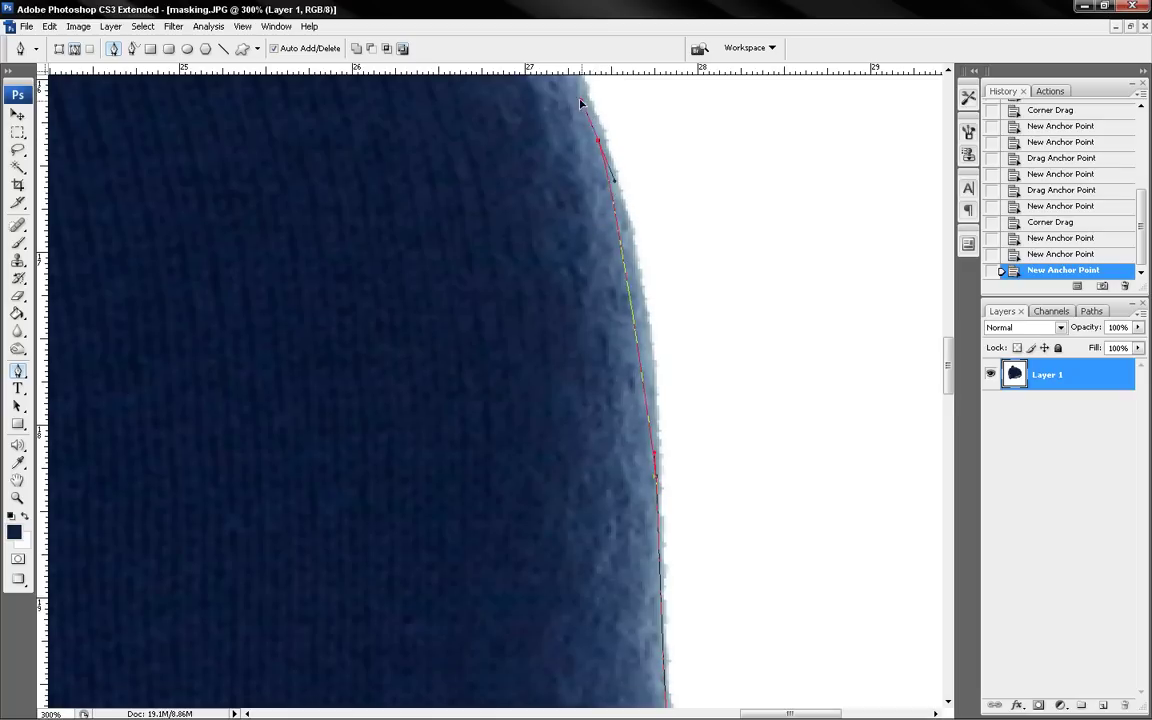
# Place anchors at the top of the right edge and onto the crown's curve.
pyautogui.moveTo(571, 71); pyautogui.dragTo(571, 131)
pyautogui.moveTo(598, 202); pyautogui.dragTo(573, 132)
pyautogui.click(573, 131)
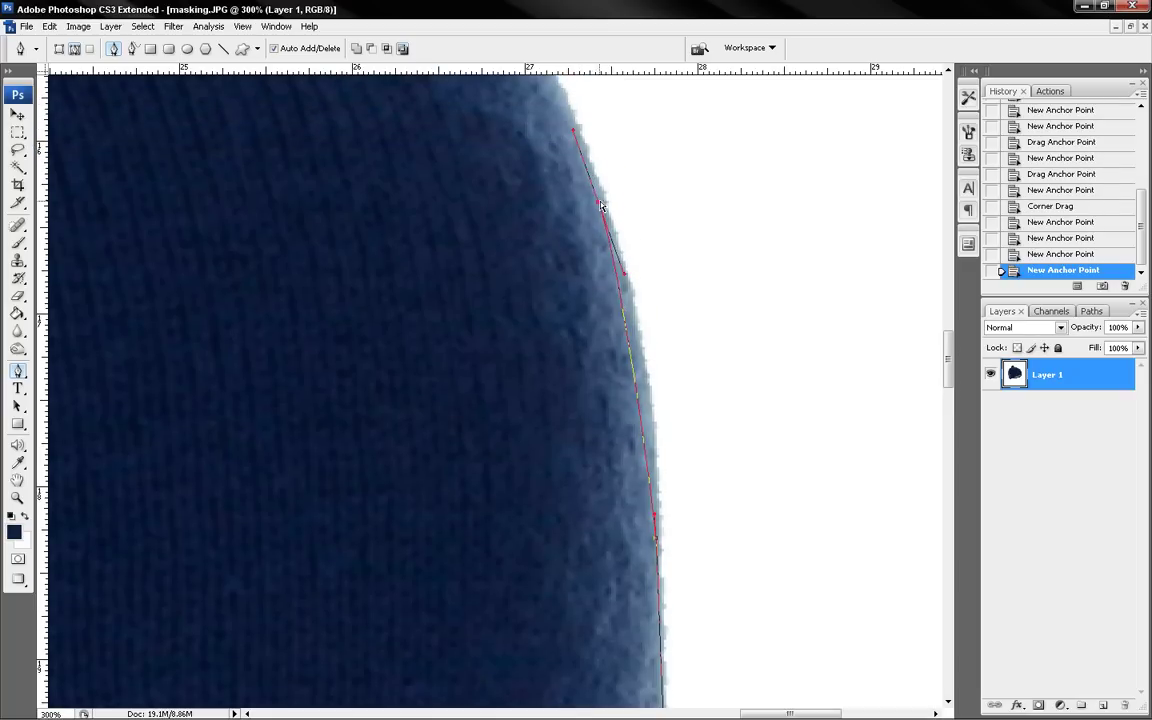
pyautogui.moveTo(624, 270); pyautogui.dragTo(658, 363)
pyautogui.moveTo(586, 284); pyautogui.dragTo(637, 327)
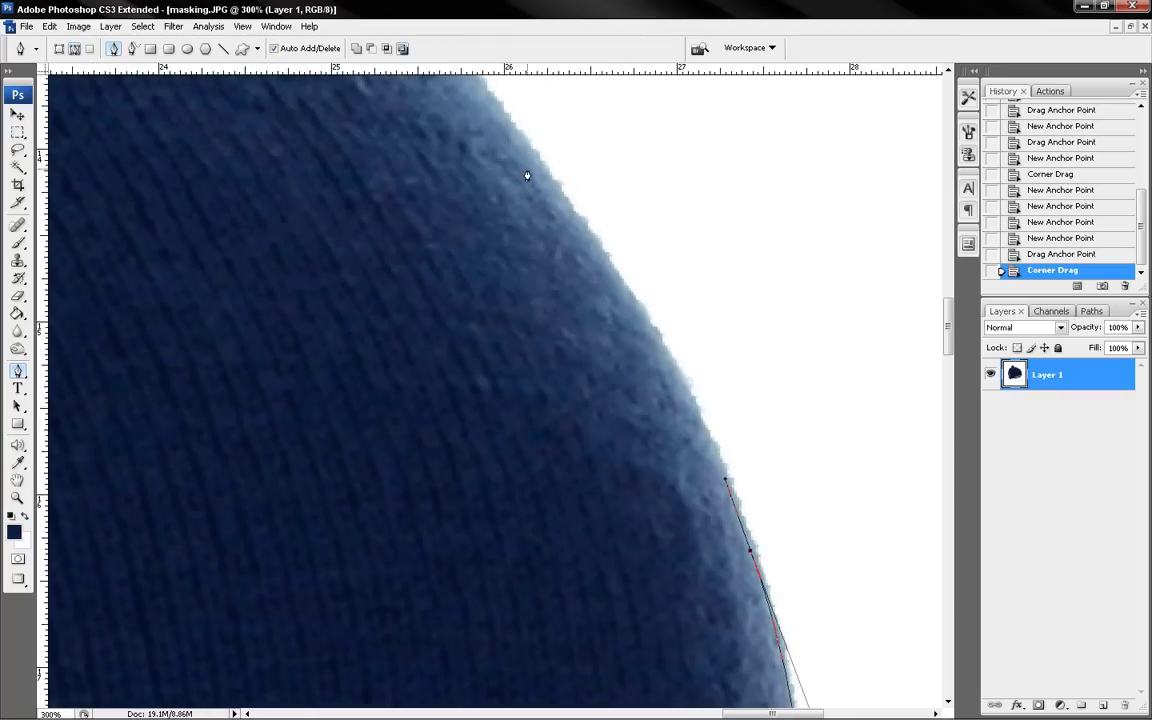
pyautogui.moveTo(500, 95); pyautogui.dragTo(500, 125)
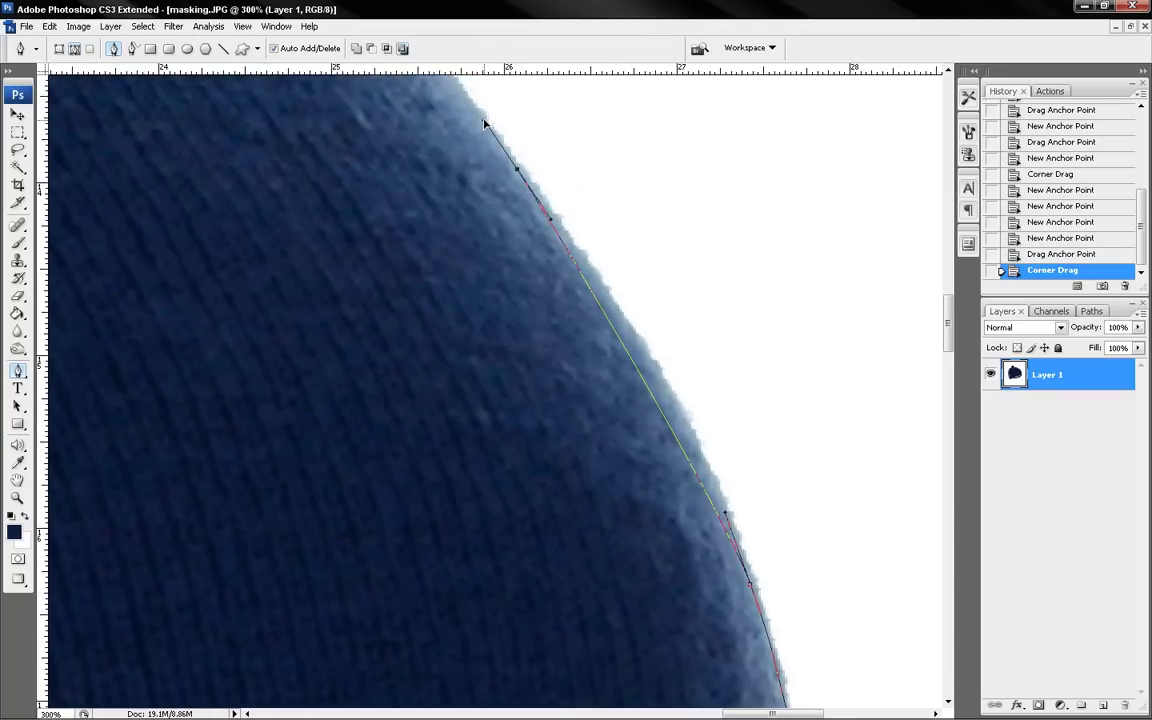
pyautogui.moveTo(517, 168); pyautogui.dragTo(484, 126)
pyautogui.moveTo(550, 212)
pyautogui.mouseDown()
pyautogui.moveTo(704, 417)
pyautogui.moveTo(599, 252)
pyautogui.mouseUp()
# Continue curved anchors around the crown along the hat's upper-right edge.
pyautogui.scroll(5, 599, 252)
pyautogui.hscroll(-2, 599, 252)
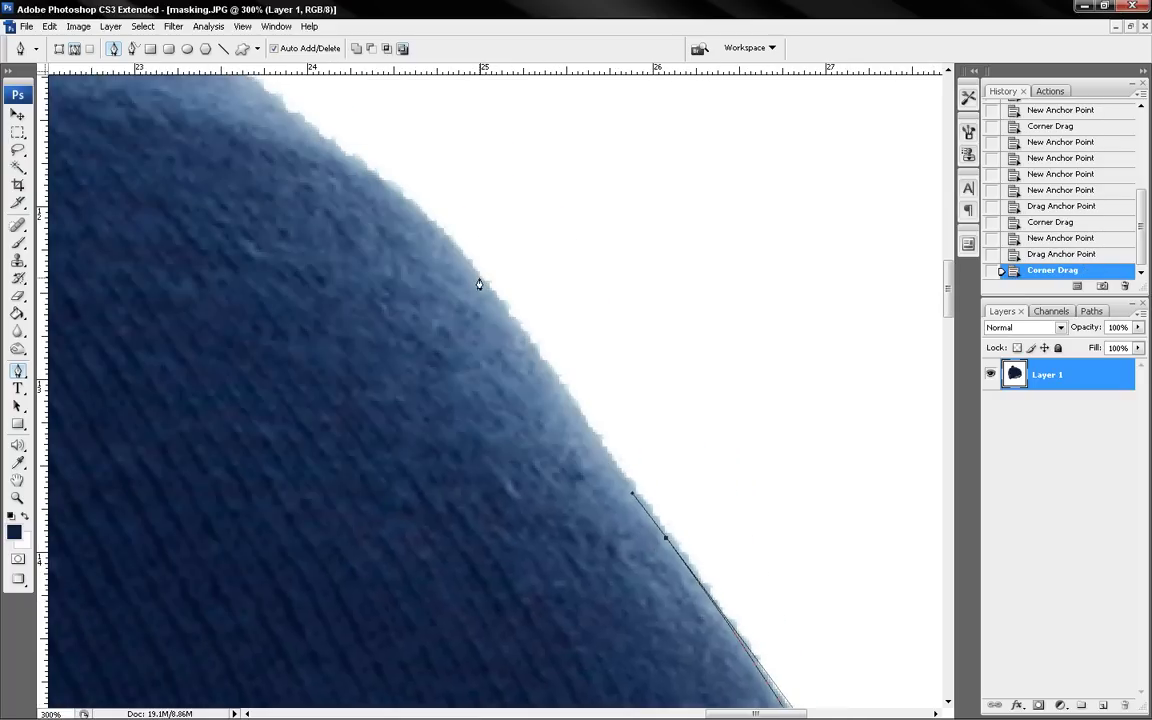
pyautogui.moveTo(479, 280); pyautogui.dragTo(385, 185)
pyautogui.scroll(2, 427, 245)
pyautogui.hscroll(-2, 437, 266)
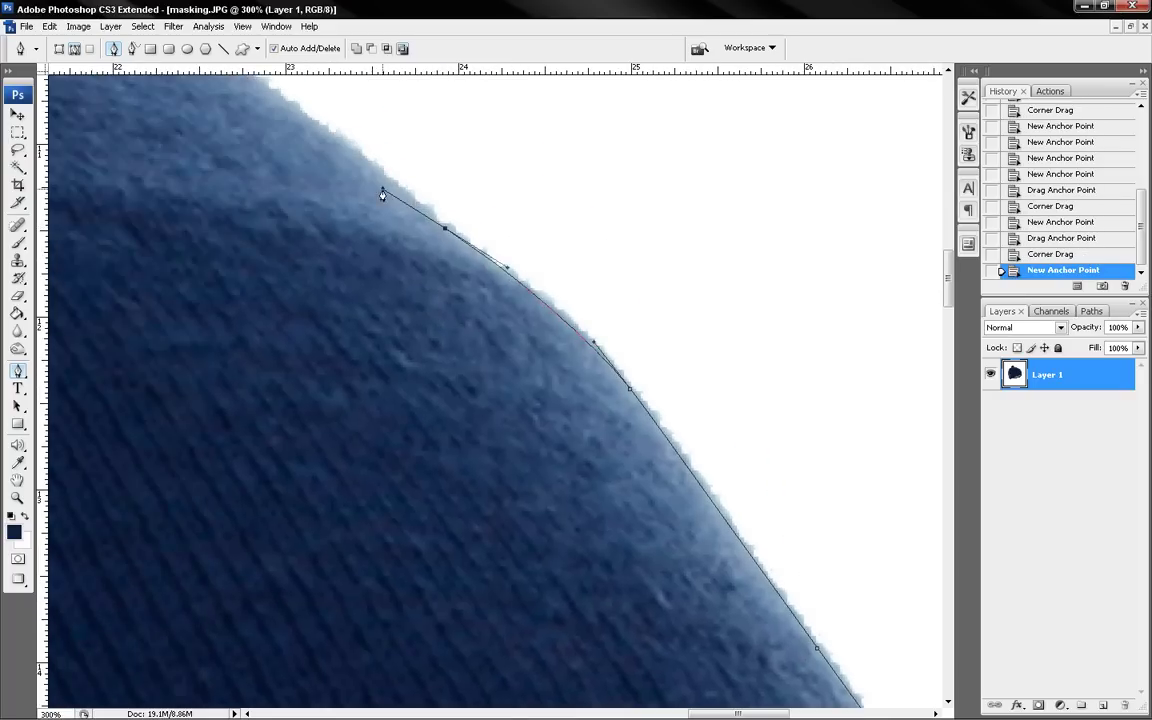
pyautogui.moveTo(507, 276); pyautogui.dragTo(527, 284)
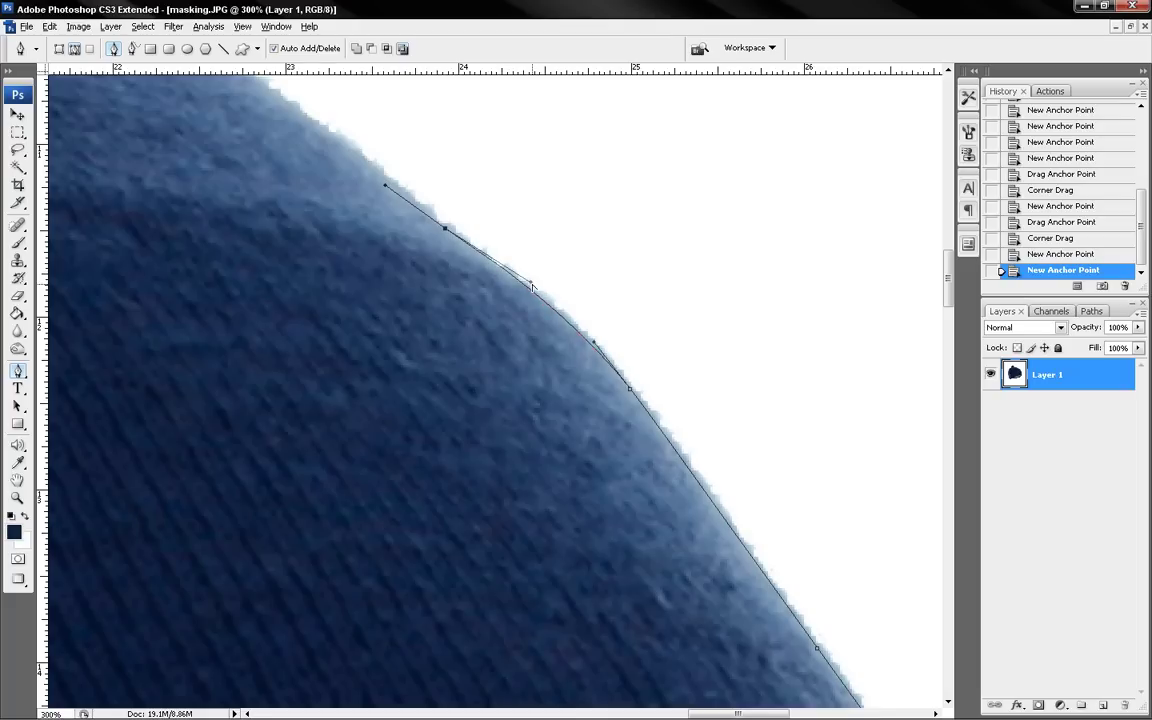
pyautogui.scroll(4, 622, 391)
pyautogui.hscroll(-3, 413, 281)
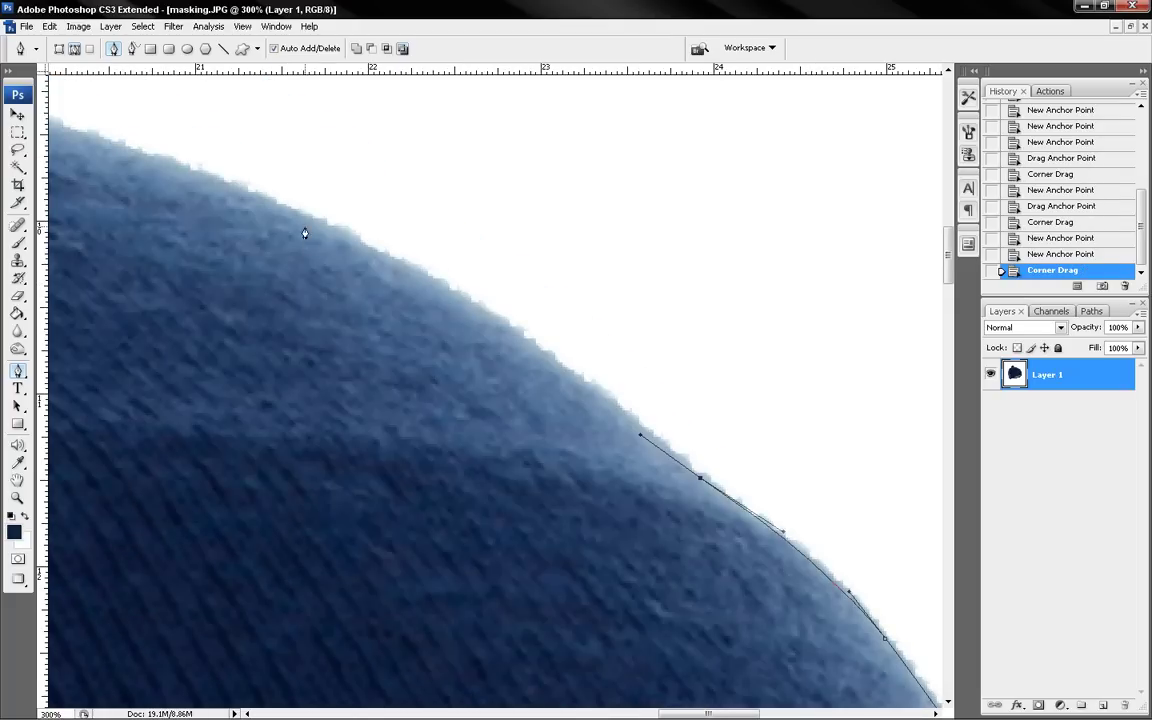
pyautogui.moveTo(302, 219); pyautogui.dragTo(488, 291)
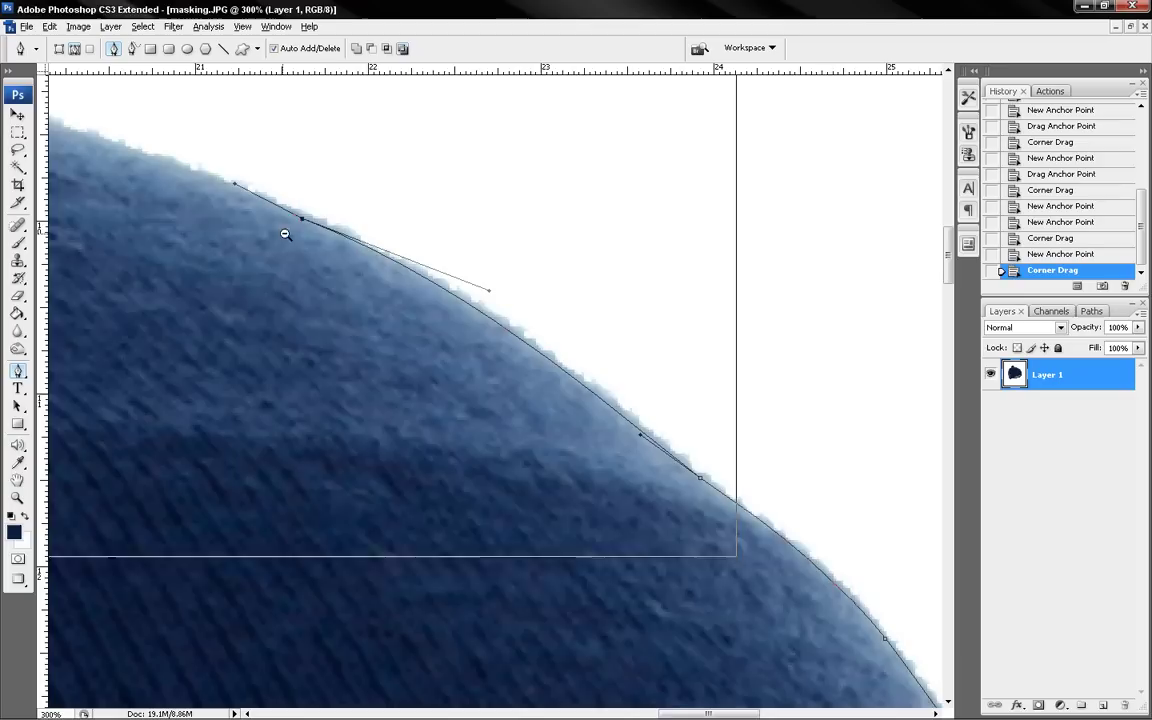
# Add crown anchors with a sharp corner up to the pom-pom's right base, then zoom in there.
pyautogui.hotkey('ctrl', '-')
pyautogui.moveTo(283, 231)
pyautogui.mouseDown()
pyautogui.moveTo(437, 377)
pyautogui.moveTo(595, 383)
pyautogui.mouseUp()
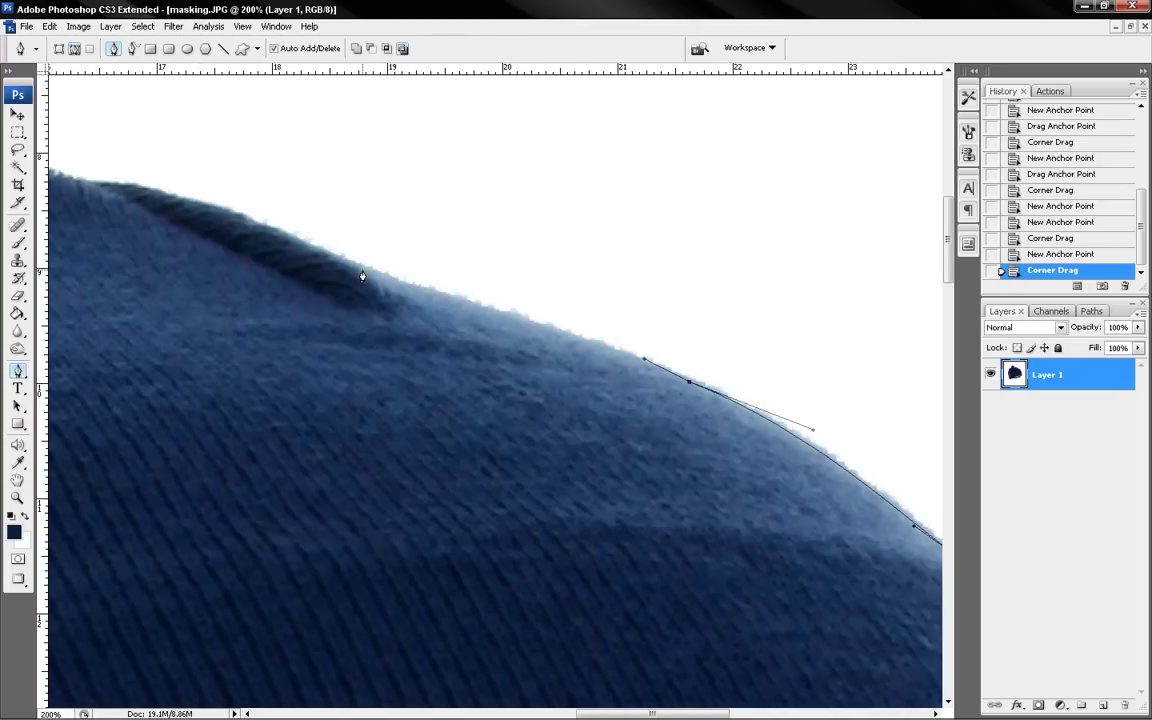
pyautogui.moveTo(362, 274); pyautogui.dragTo(343, 262)
pyautogui.moveTo(522, 316); pyautogui.dragTo(505, 301)
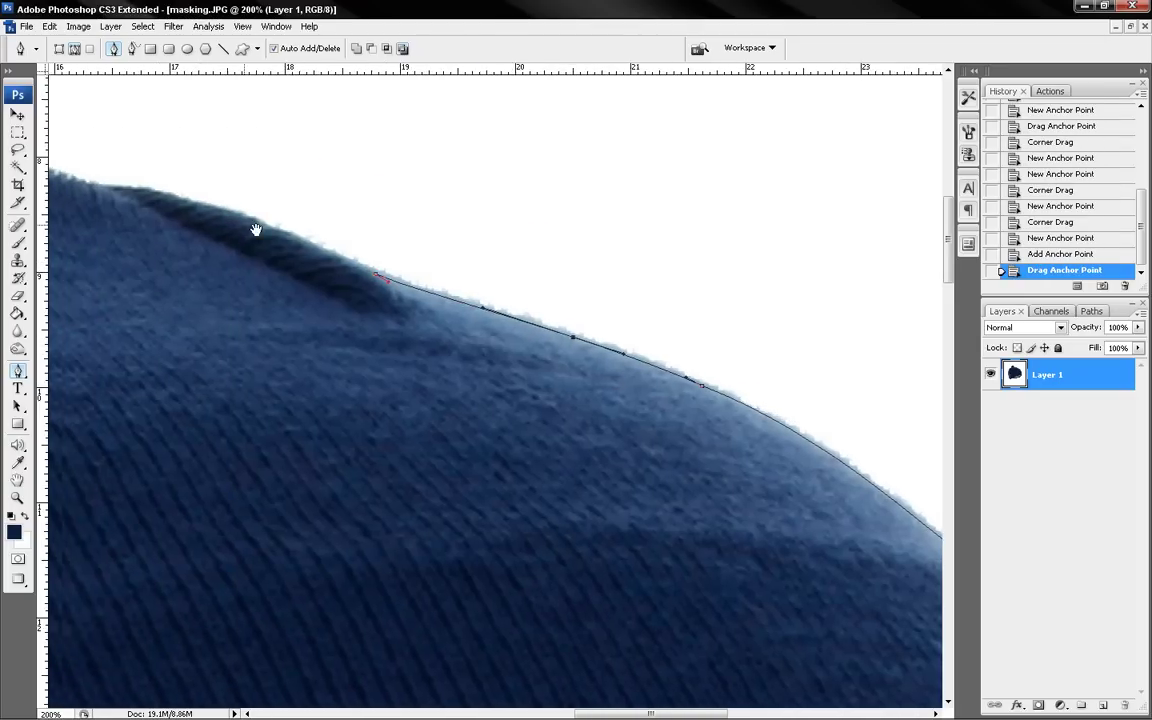
pyautogui.moveTo(117, 198)
pyautogui.mouseDown()
pyautogui.moveTo(222, 234)
pyautogui.moveTo(253, 228)
pyautogui.mouseUp()
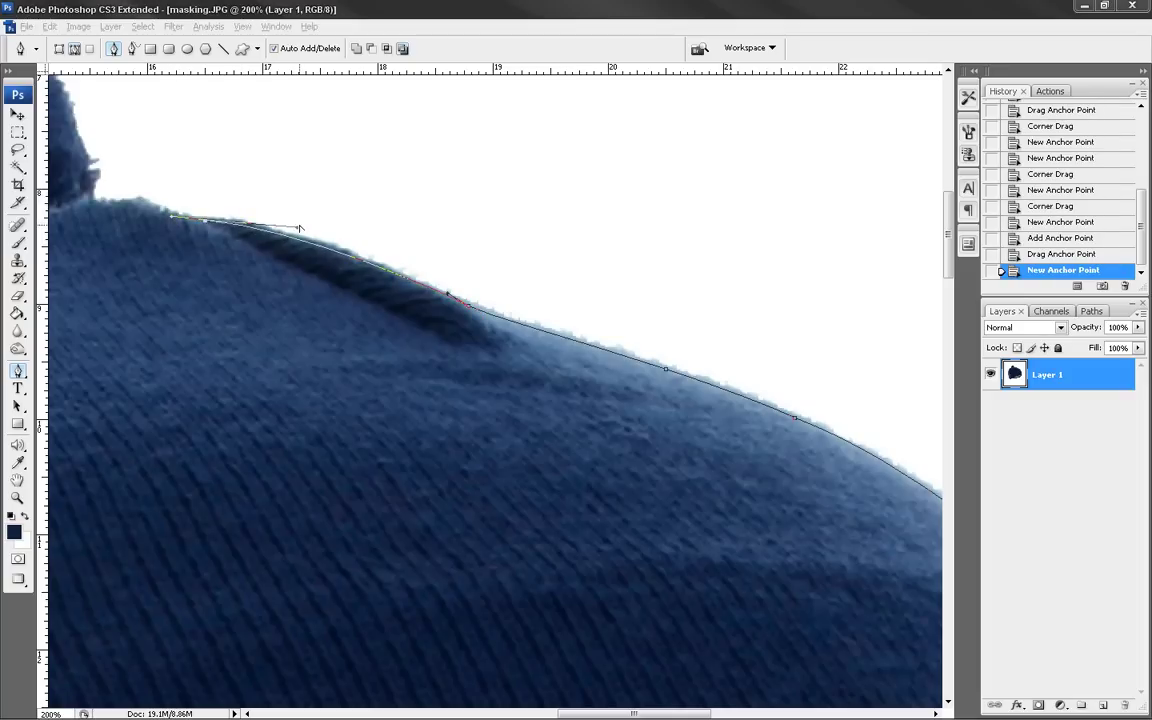
pyautogui.moveTo(174, 216); pyautogui.dragTo(297, 228)
pyautogui.moveTo(466, 279); pyautogui.dragTo(776, 358)
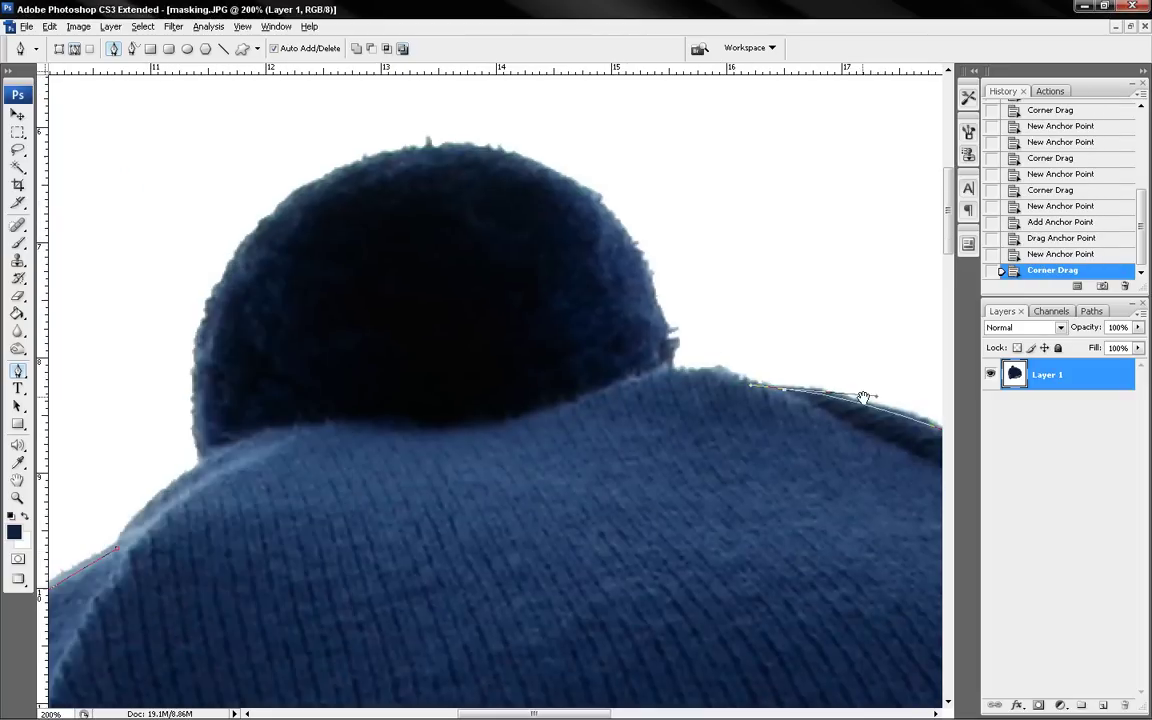
pyautogui.click(725, 376)
pyautogui.click(789, 386)
pyautogui.moveTo(524, 260); pyautogui.dragTo(914, 536)
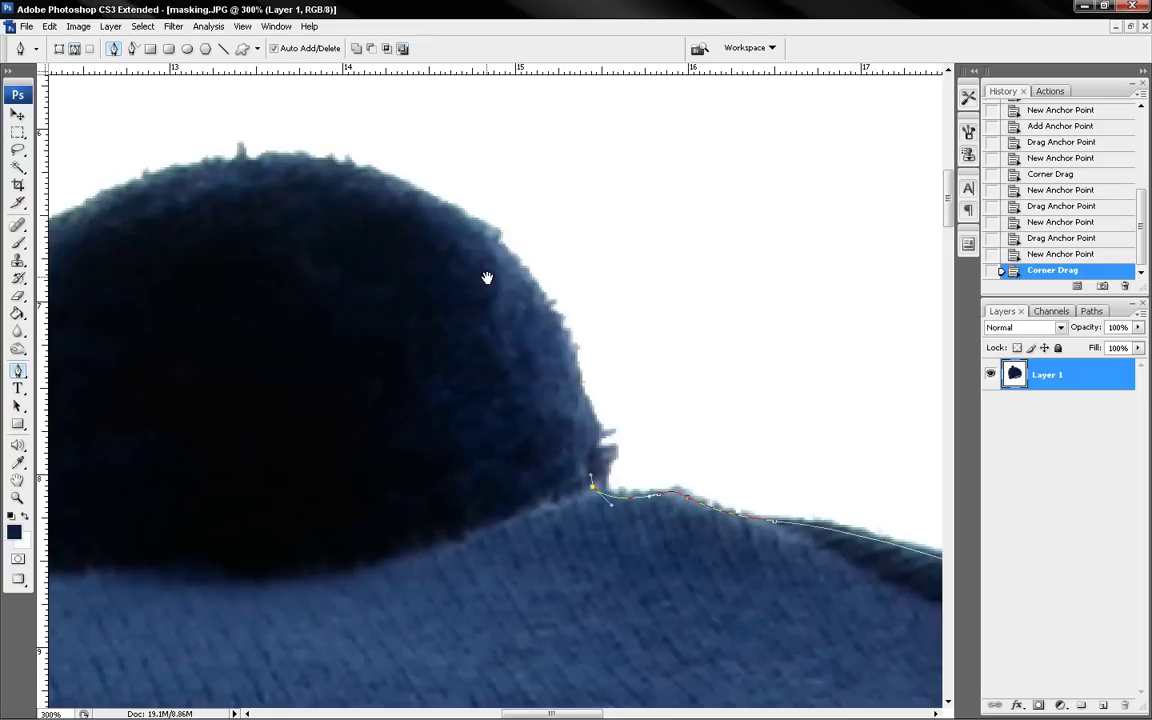
# Trace curved anchors around the pom-pom's right side, top and left side.
pyautogui.moveTo(494, 205); pyautogui.dragTo(407, 158)
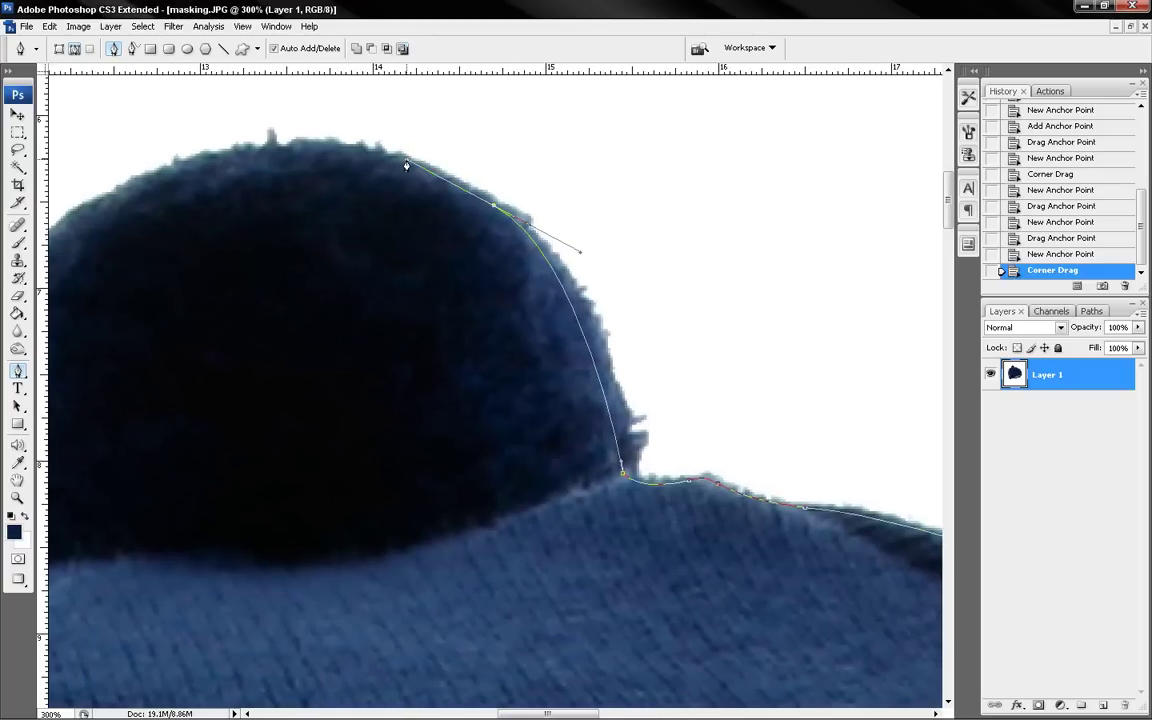
pyautogui.moveTo(580, 255); pyautogui.dragTo(630, 298)
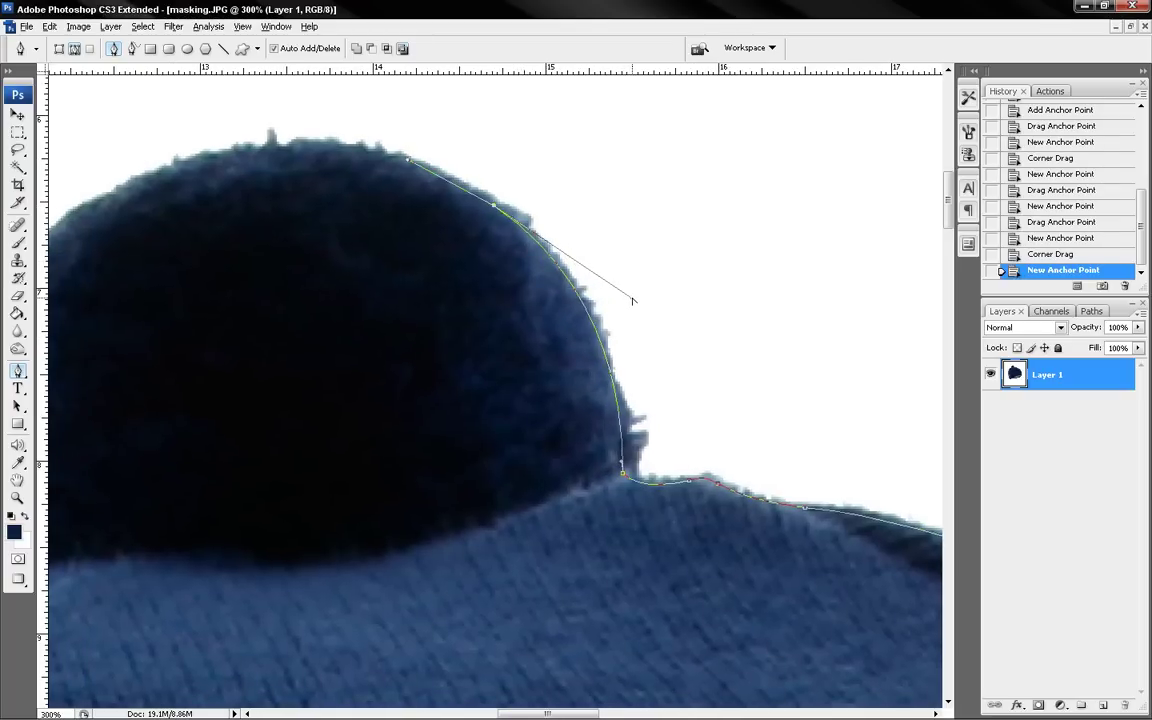
pyautogui.hscroll(-3, 600, 280)
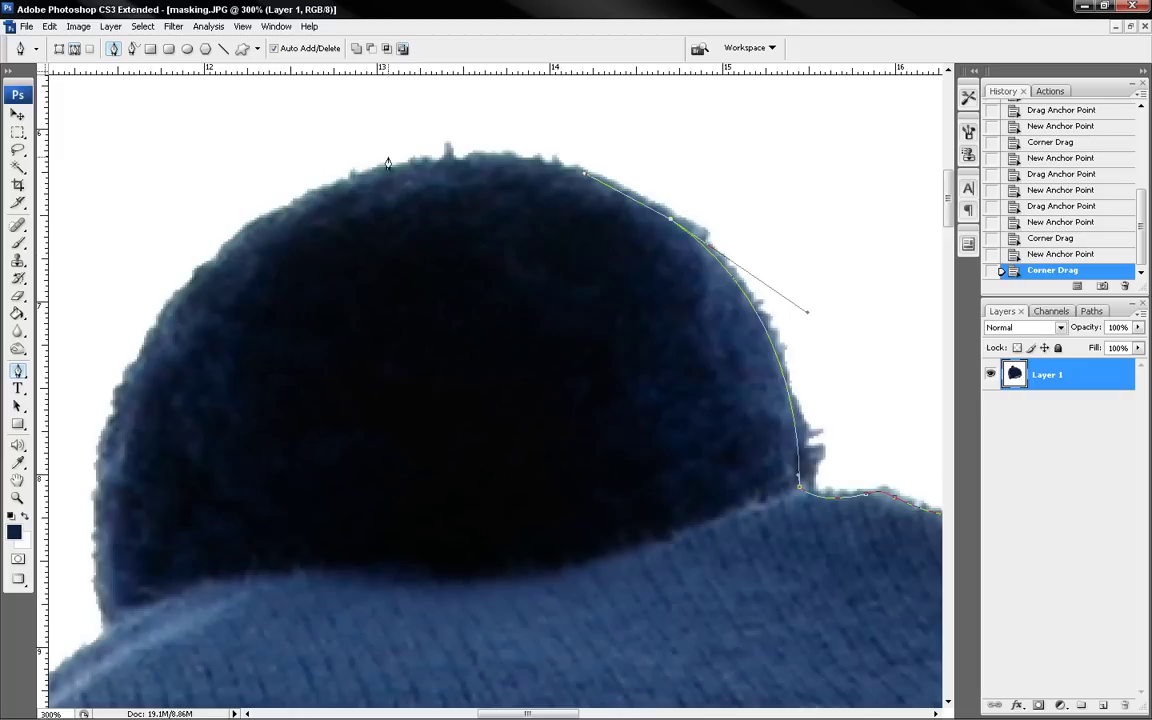
pyautogui.moveTo(131, 380); pyautogui.dragTo(244, 142)
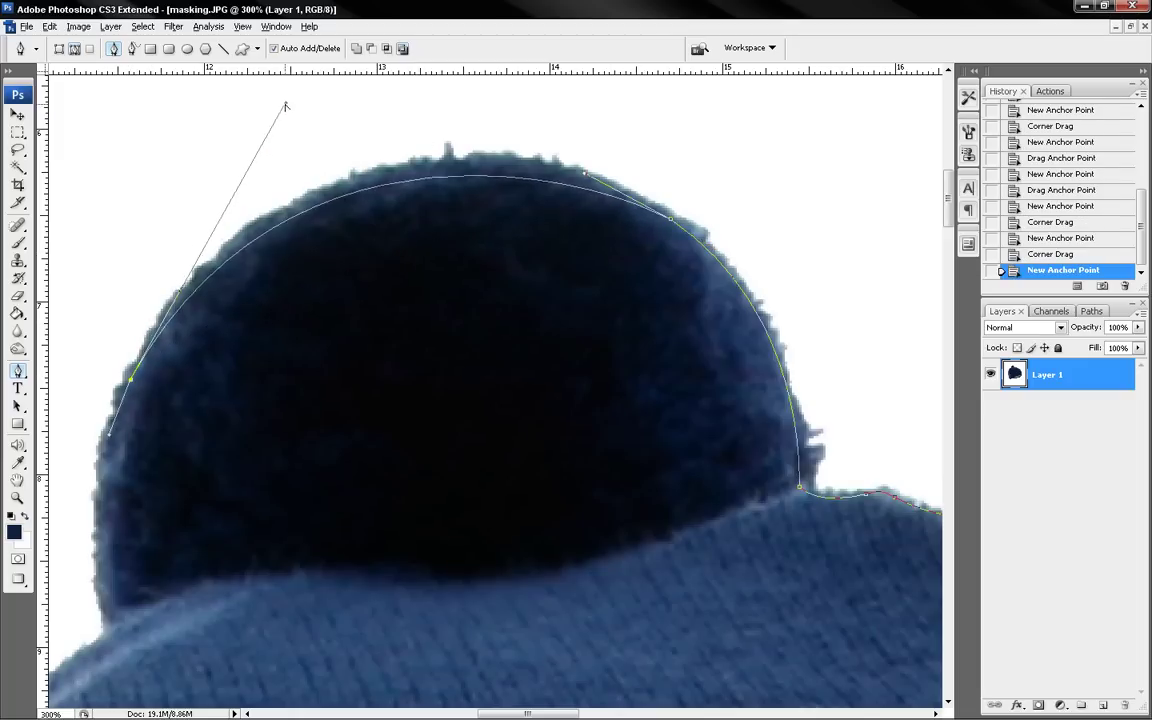
pyautogui.scroll(2, 283, 103)
pyautogui.moveTo(283, 159); pyautogui.dragTo(276, 158)
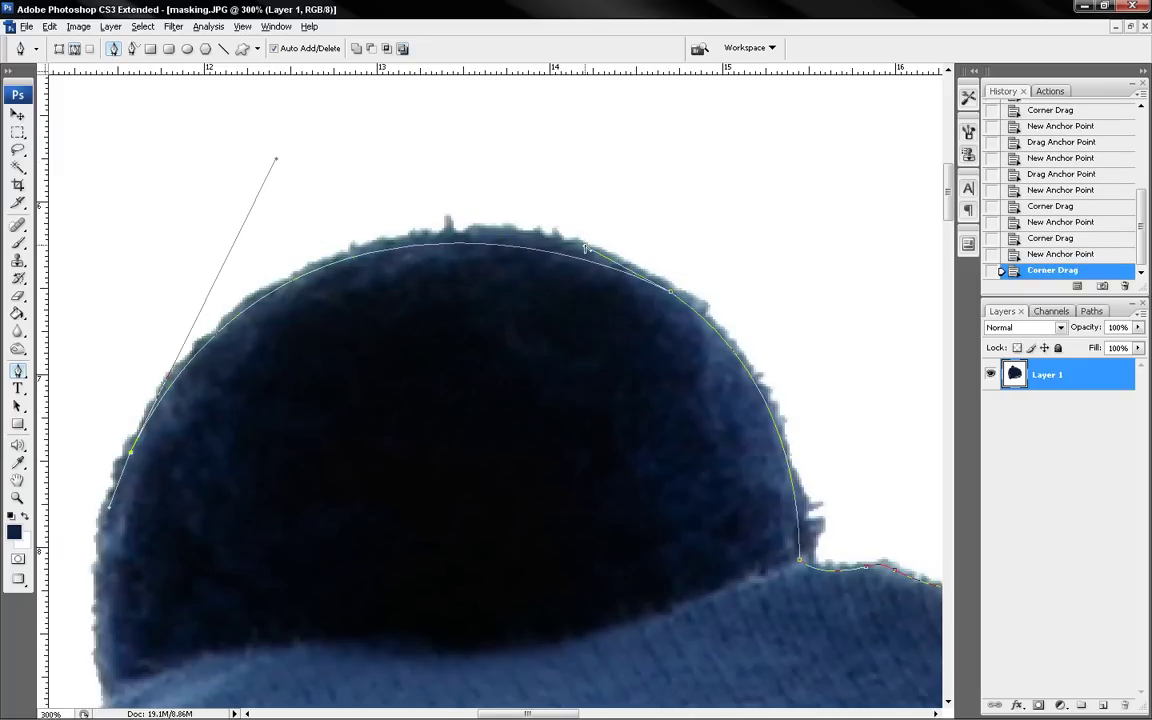
pyautogui.moveTo(585, 248); pyautogui.dragTo(585, 233)
pyautogui.moveTo(405, 415); pyautogui.dragTo(548, 260)
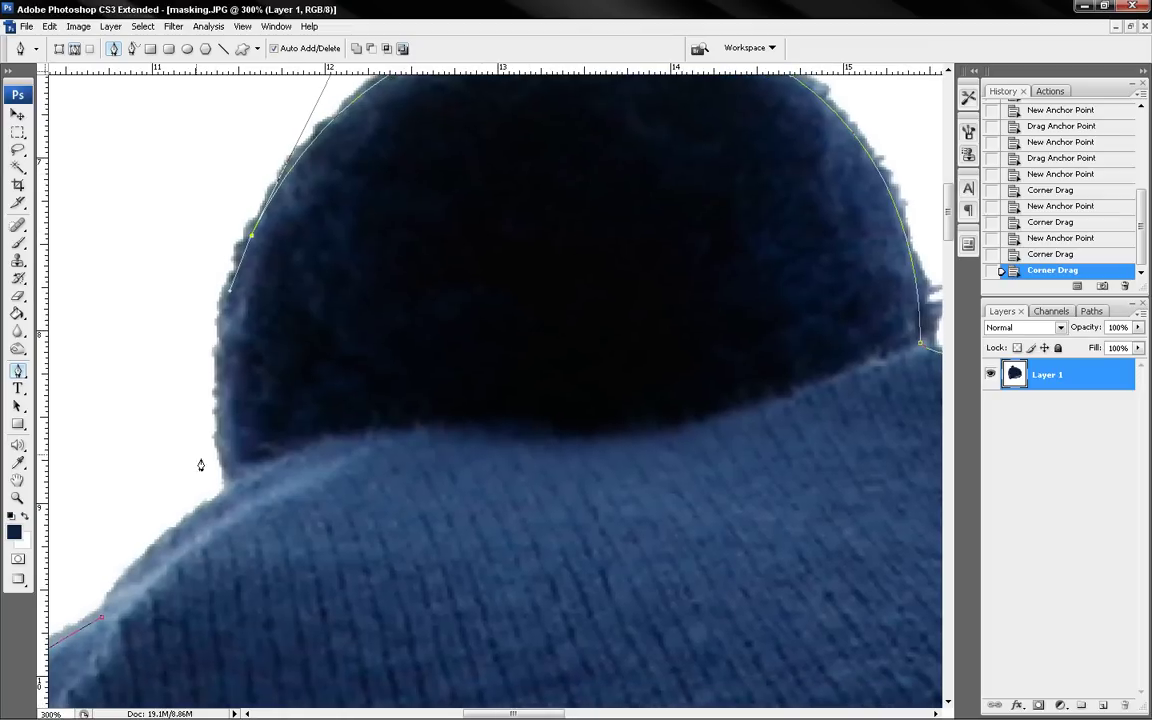
pyautogui.moveTo(230, 486); pyautogui.dragTo(205, 425)
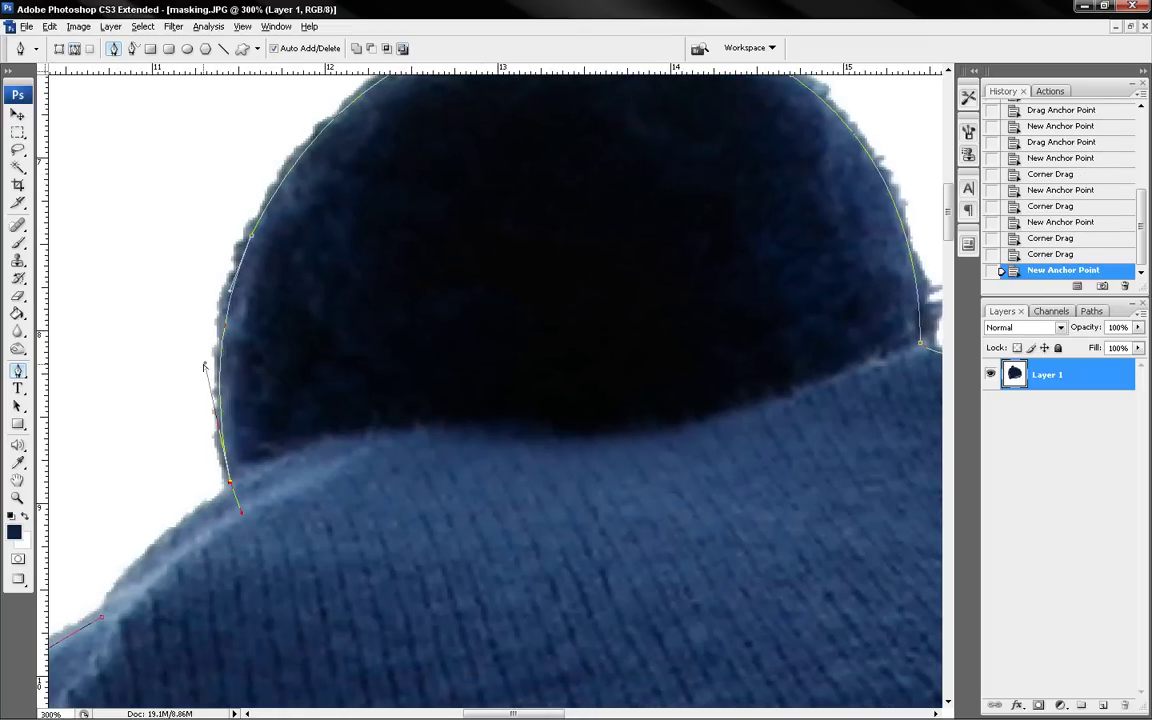
# Add an extra point bent to hug the pom-pom's top curve.
pyautogui.scroll(5, 480, 300)
pyautogui.hscroll(3, 480, 300)
pyautogui.click(508, 308)
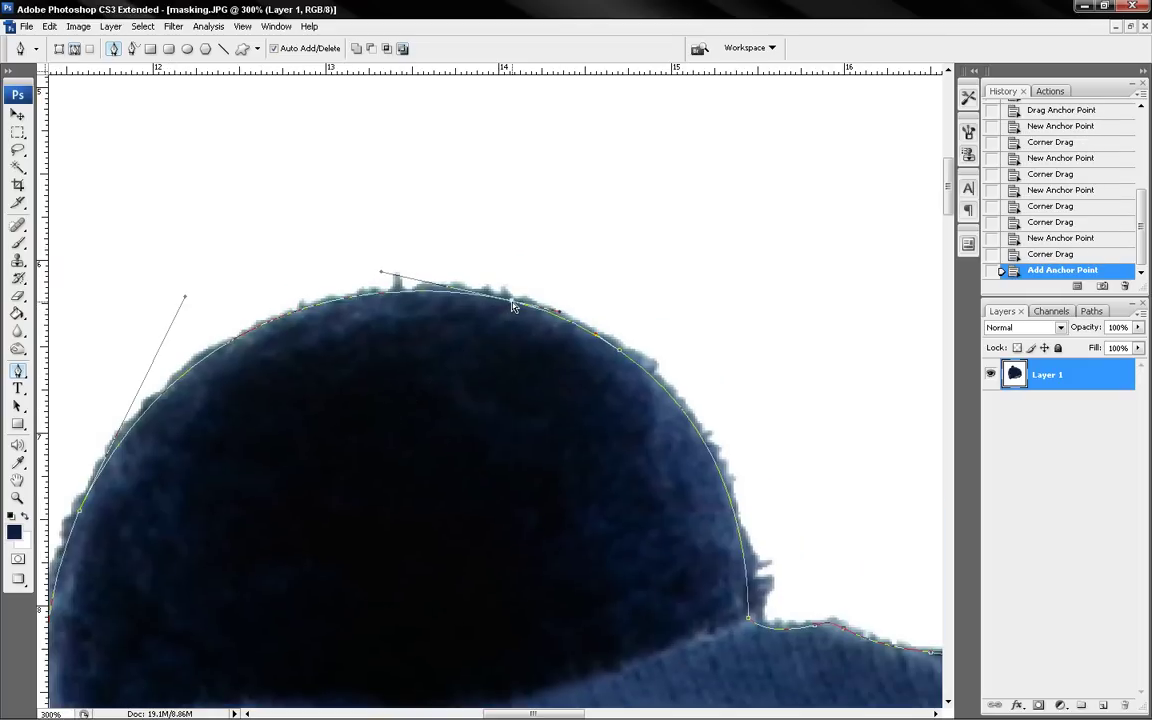
pyautogui.moveTo(377, 271); pyautogui.dragTo(378, 285)
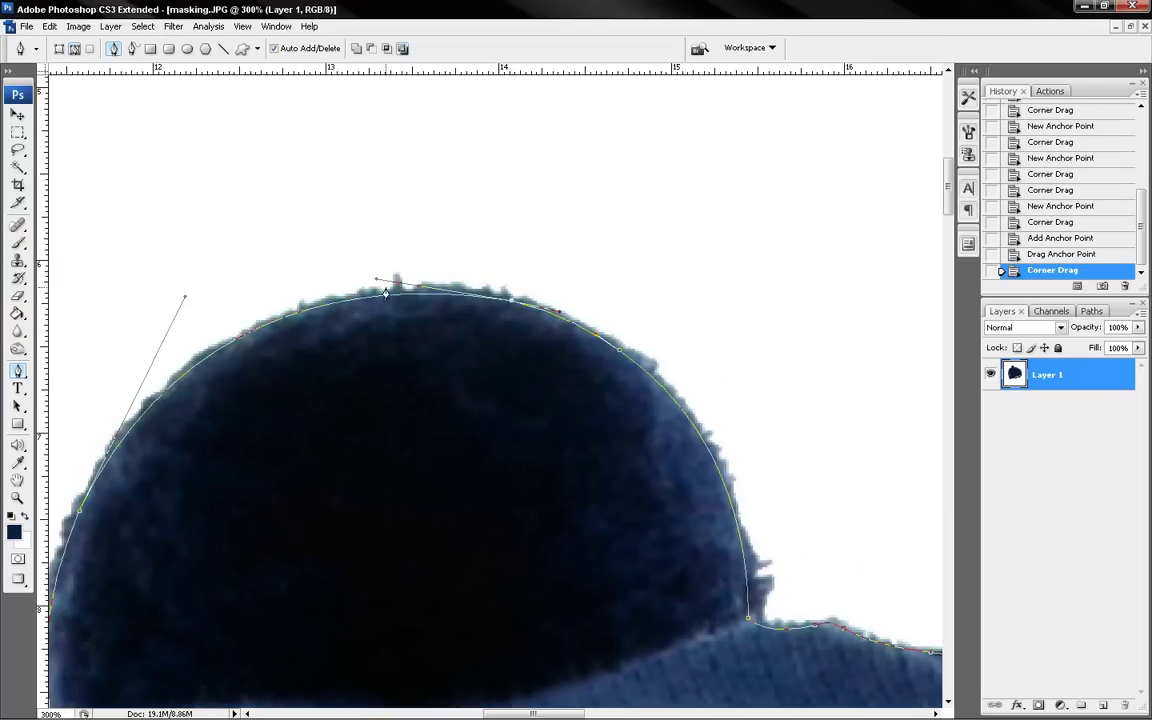
# Add anchors along the hat's left shoulder and close the path at its starting anchor.
pyautogui.scroll(-8, 447, 314)
pyautogui.hscroll(-3, 476, 320)
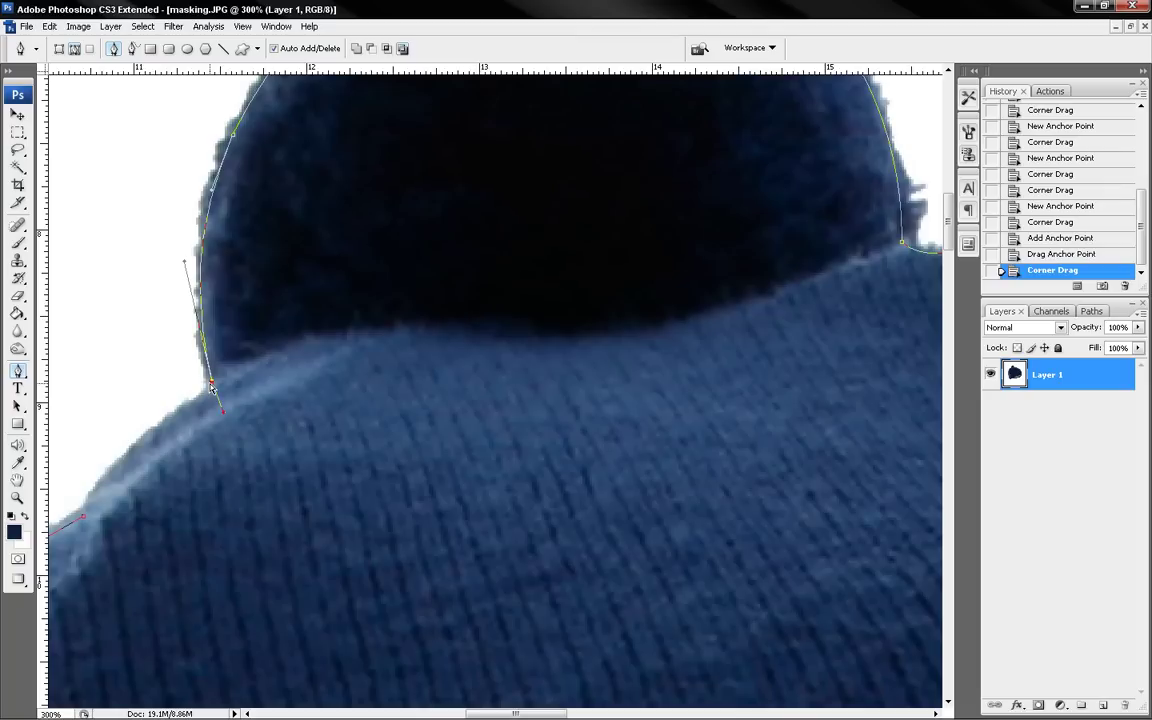
pyautogui.hscroll(-3, 239, 424)
pyautogui.scroll(-2, 239, 424)
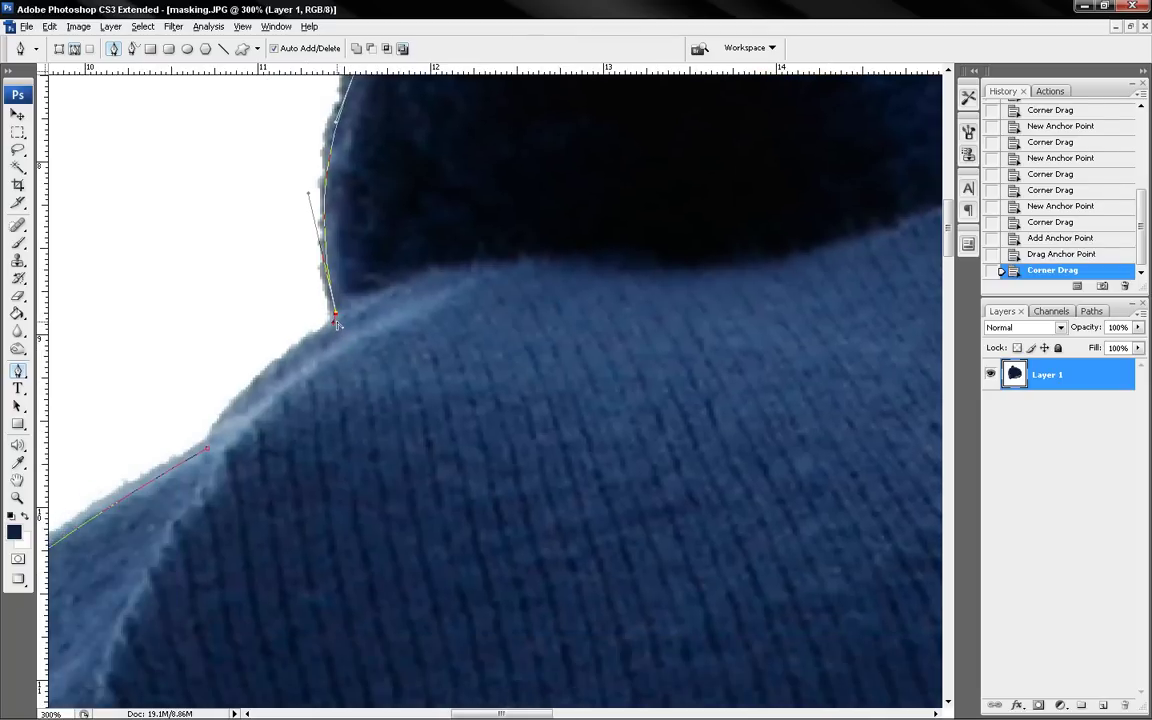
pyautogui.moveTo(336, 317); pyautogui.dragTo(297, 353)
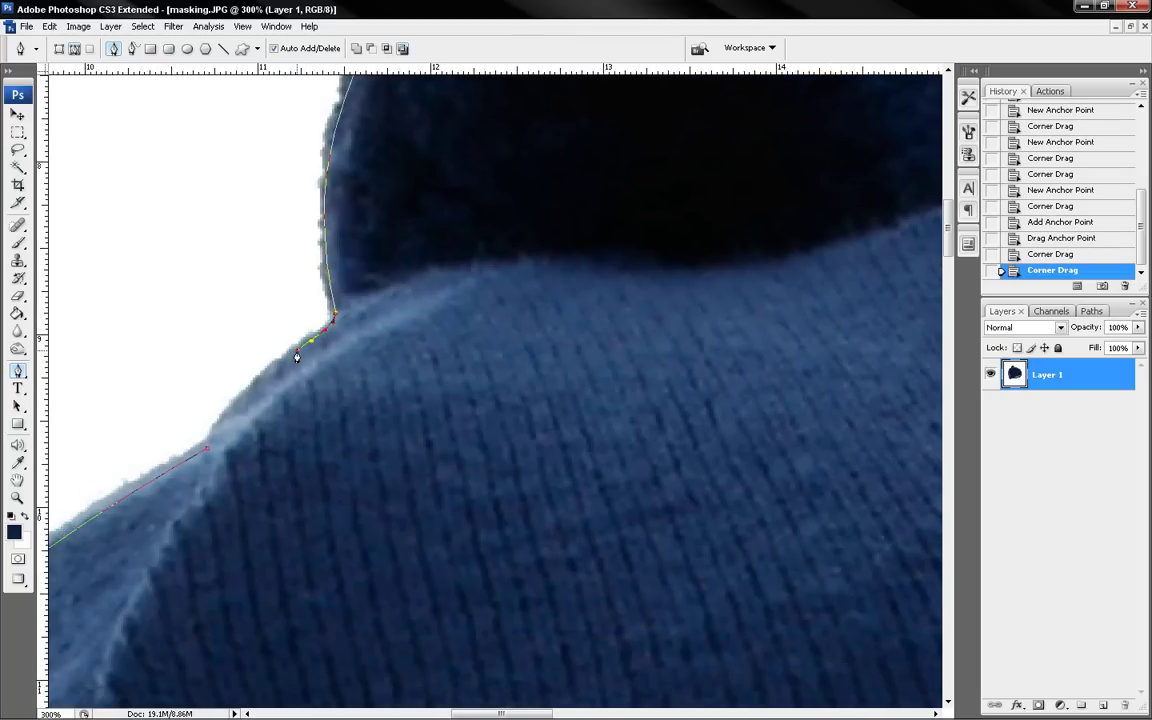
pyautogui.click(212, 444)
pyautogui.moveTo(212, 435)
pyautogui.mouseDown()
pyautogui.moveTo(199, 467)
pyautogui.moveTo(207, 456)
pyautogui.mouseUp()
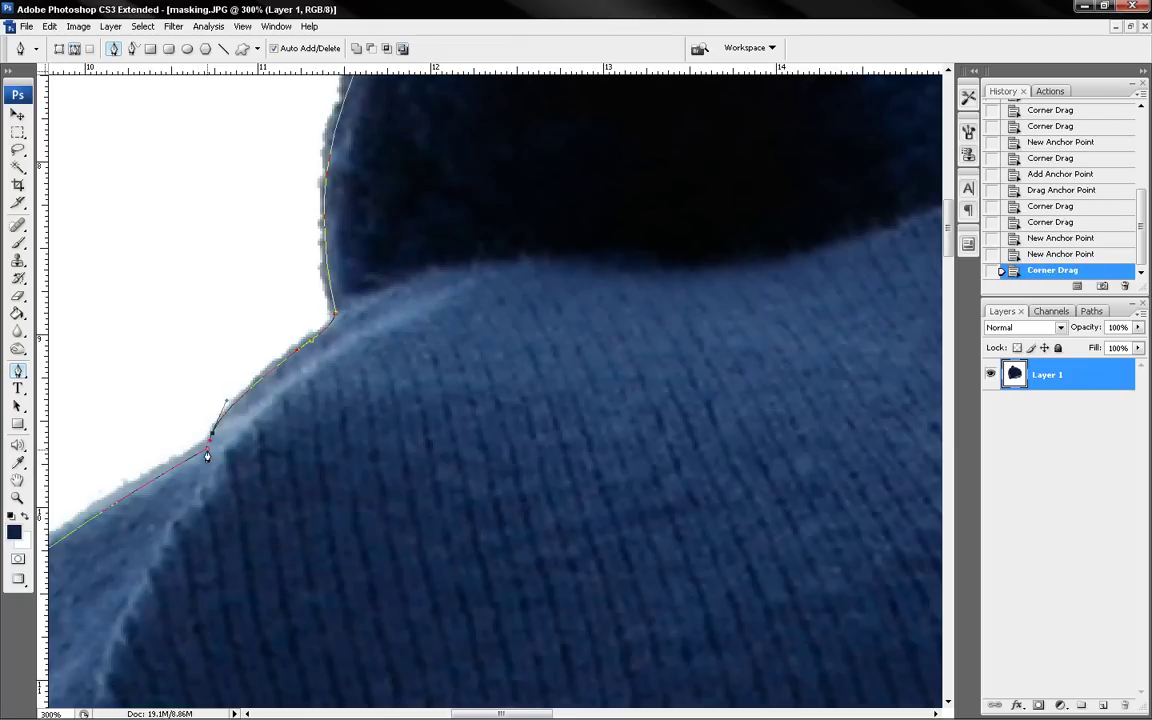
pyautogui.click(208, 457)
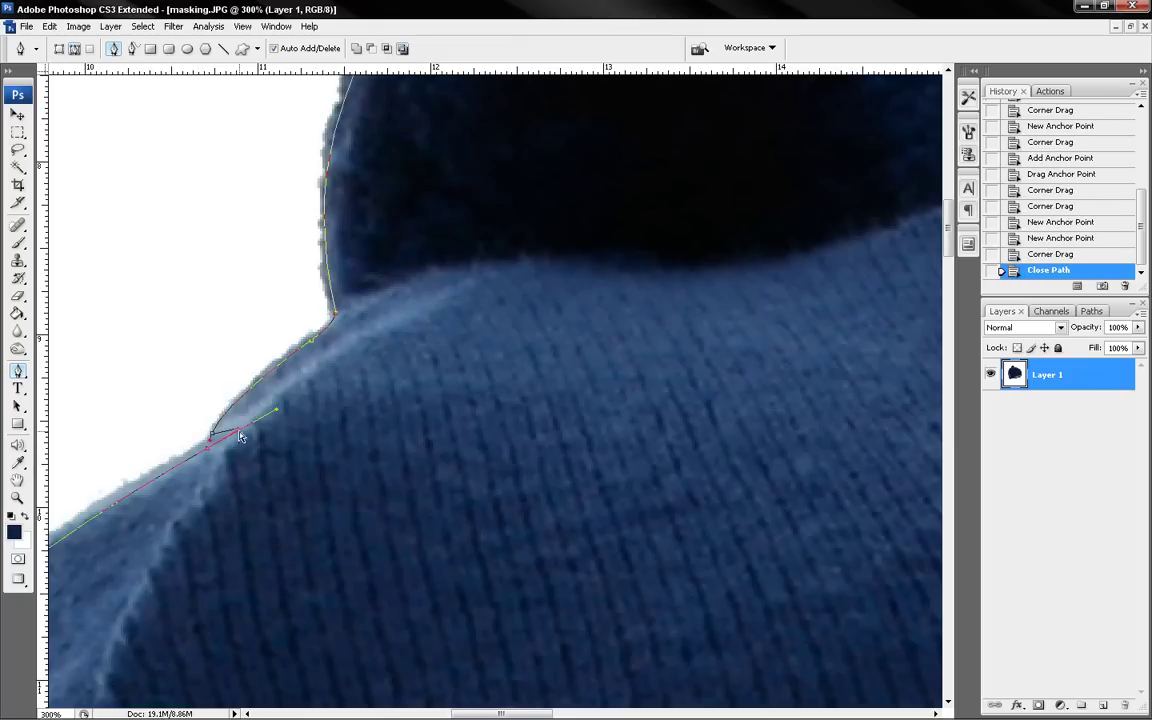
# Smooth the notch at the closing anchor and zoom out to check the full beanie outline.
pyautogui.moveTo(233, 437); pyautogui.dragTo(214, 444)
pyautogui.keyDown('ctrl'); pyautogui.keyDown('alt'); pyautogui.click(458, 319); pyautogui.keyUp('alt'); pyautogui.keyUp('ctrl')
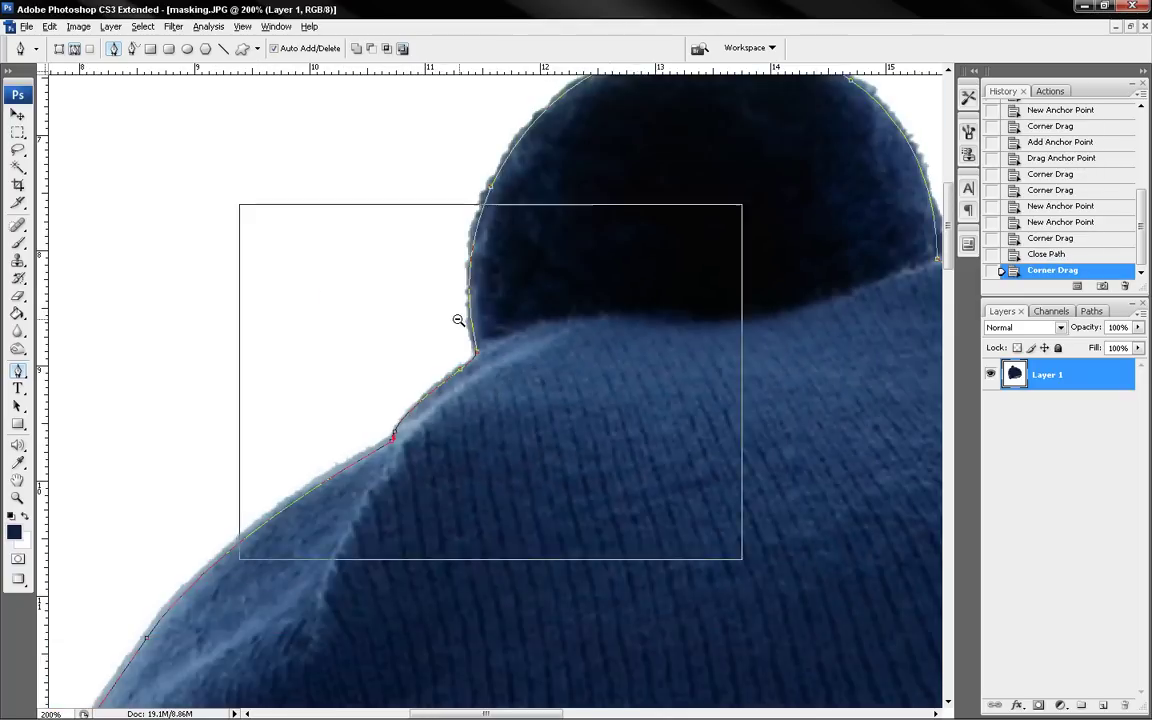
pyautogui.keyDown('ctrl'); pyautogui.keyDown('alt'); pyautogui.click(542, 302); pyautogui.keyUp('alt'); pyautogui.keyUp('ctrl')
pyautogui.moveTo(679, 530)
pyautogui.mouseDown()
pyautogui.moveTo(576, 453)
pyautogui.moveTo(548, 337)
pyautogui.mouseUp()
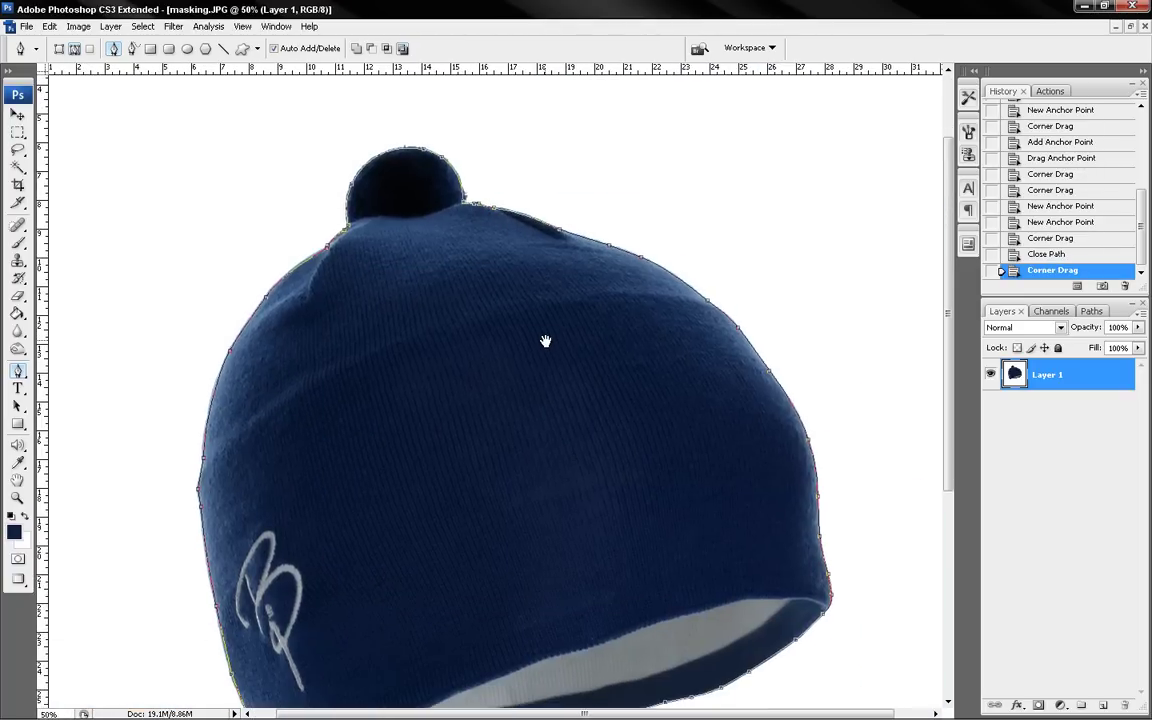
pyautogui.moveTo(552, 427); pyautogui.dragTo(514, 347)
pyautogui.keyDown('ctrl'); pyautogui.keyDown('alt'); pyautogui.click(463, 329); pyautogui.keyUp('alt'); pyautogui.keyUp('ctrl')
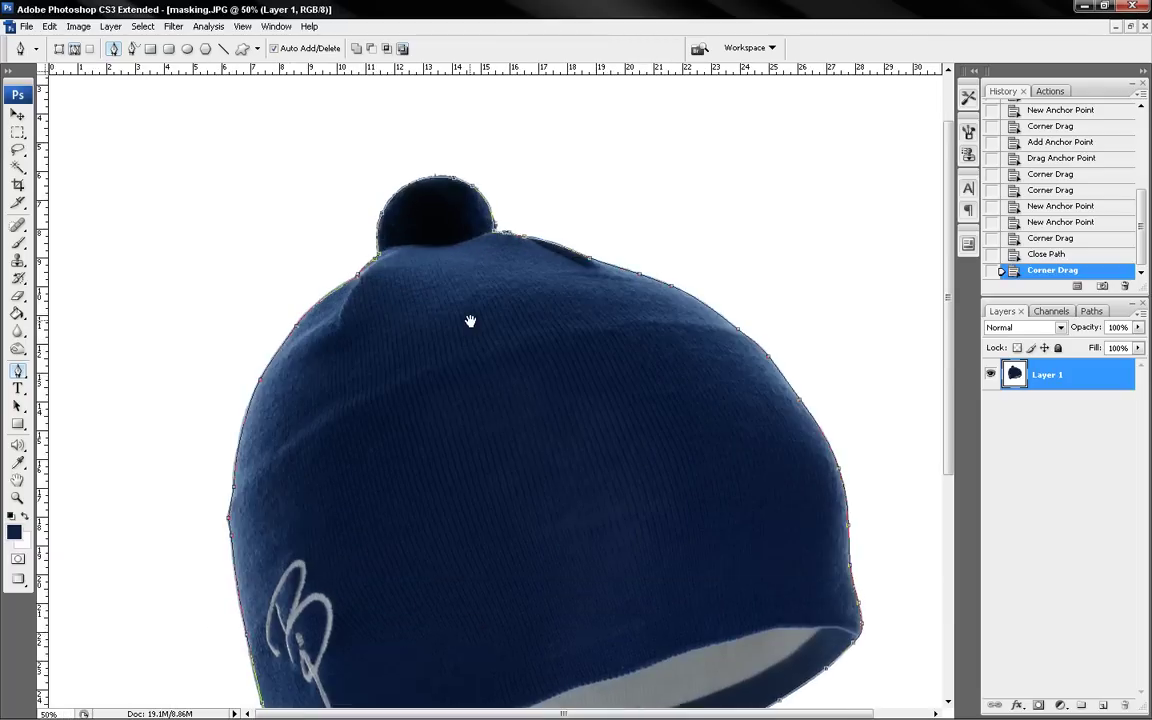
pyautogui.keyDown('ctrl'); pyautogui.click(463, 291); pyautogui.keyUp('ctrl')
pyautogui.keyDown('ctrl'); pyautogui.click(456, 266); pyautogui.keyUp('ctrl')
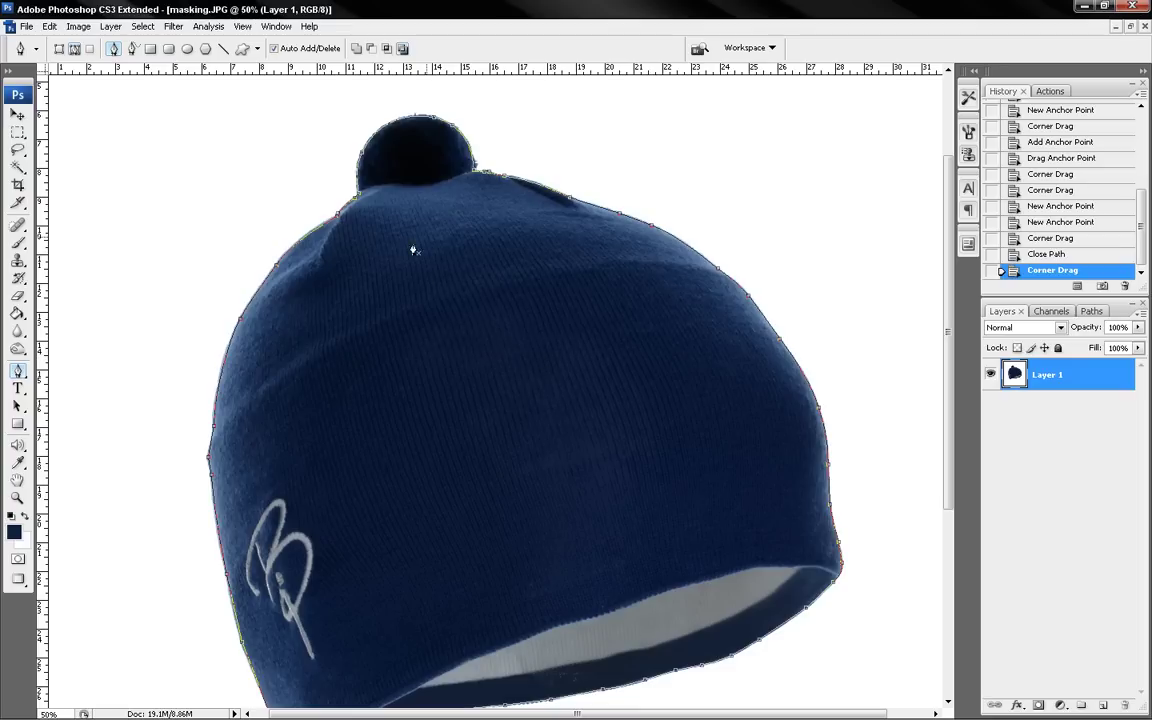
# Turn the closed pen path into a vector mask on Layer 1, isolating the navy beanie on transparency.
pyautogui.rightClick(432, 273)
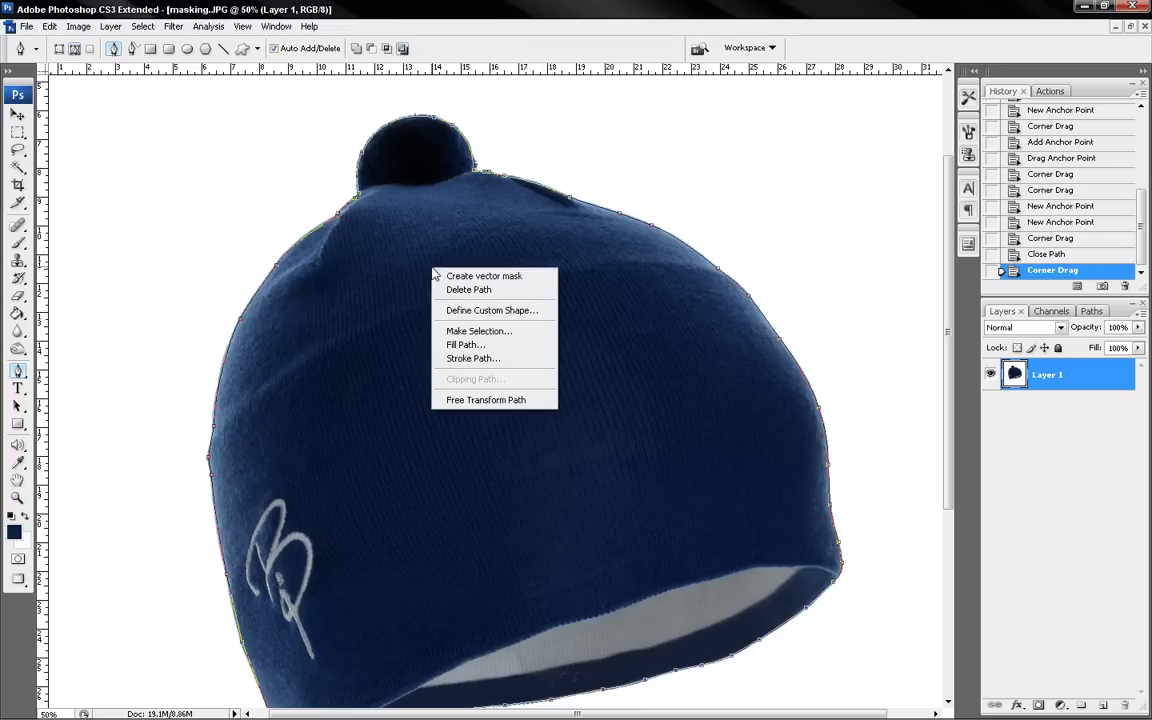
pyautogui.click(448, 276)
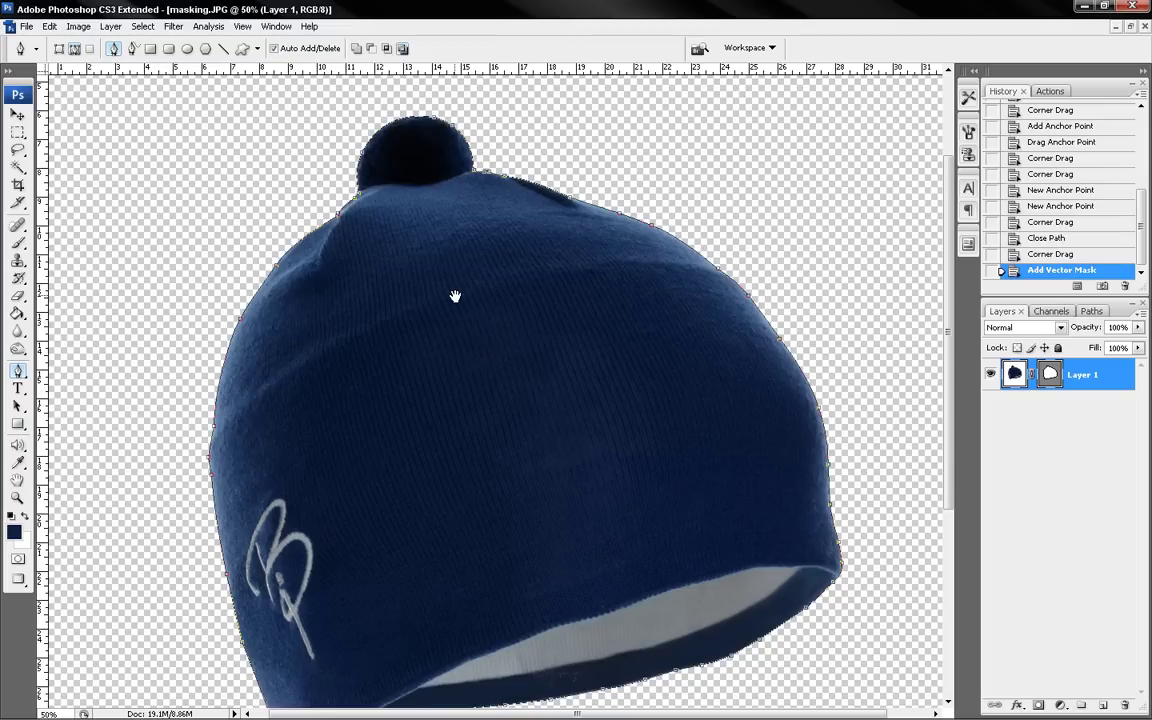
pyautogui.keyDown('alt'); pyautogui.click(454, 295); pyautogui.keyUp('alt')
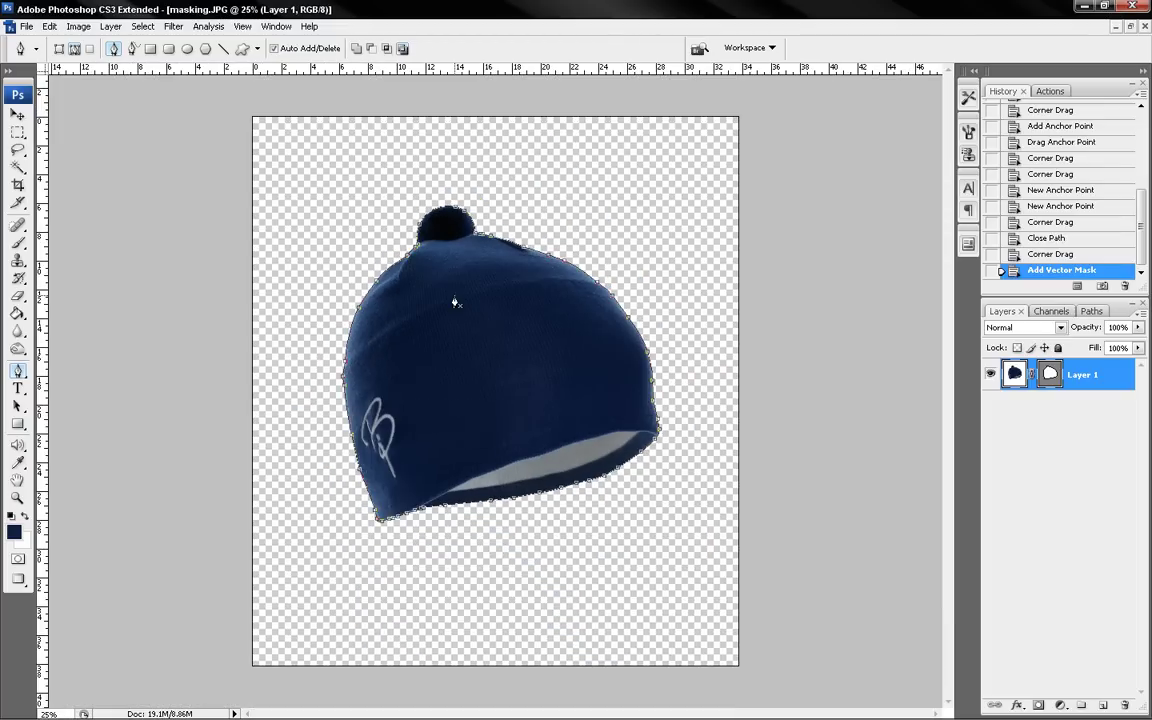